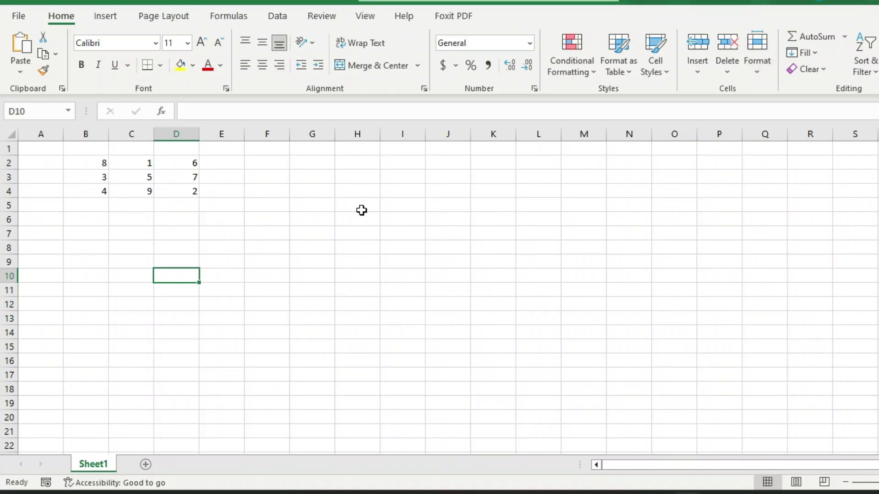
- Center the B2:D4 magic square numbers horizontally and vertically
{"action": "left_click", "coordinate": [95, 166]}
{"action": "left_click_drag", "start_coordinate": [95, 166], "coordinate": [181, 189]}
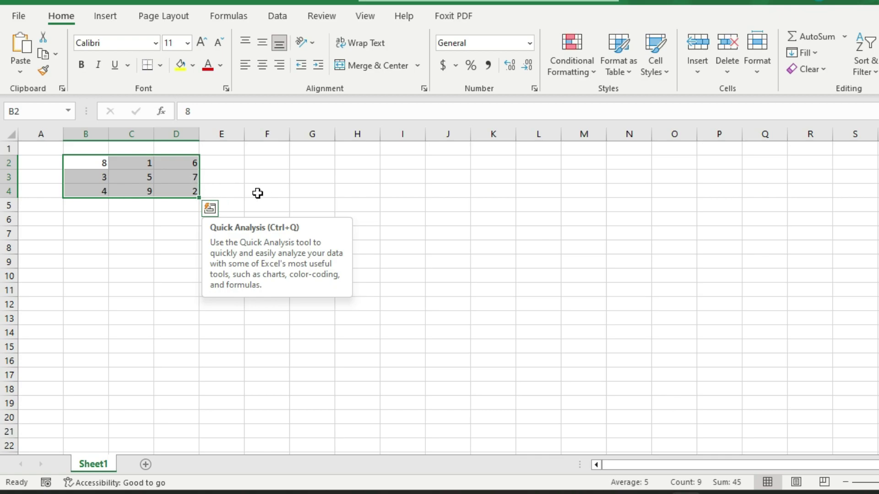
{"action": "left_click", "coordinate": [262, 65]}
{"action": "left_click", "coordinate": [262, 42]}
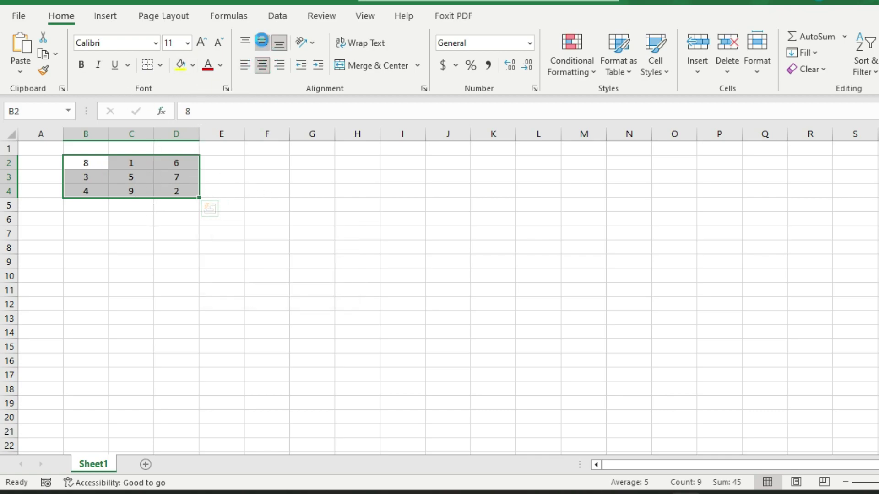
- Give the grid a light grey fill and borders on every cell
{"action": "left_click", "coordinate": [194, 67]}
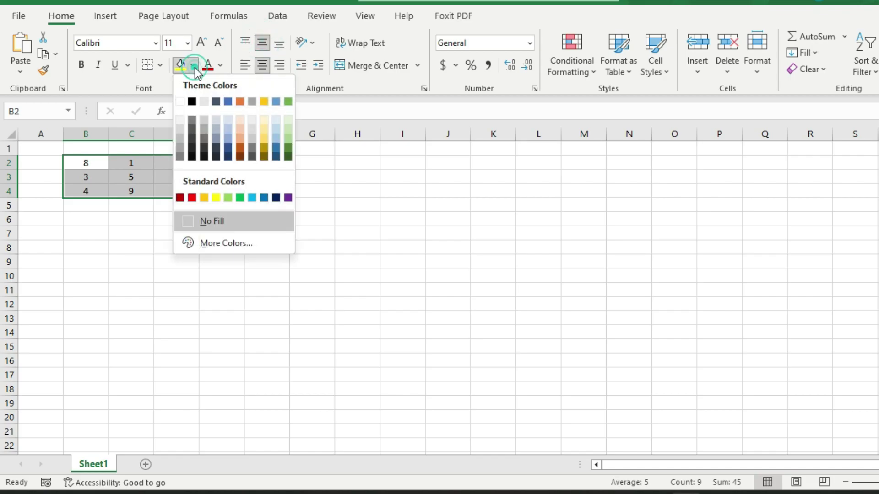
{"action": "left_click", "coordinate": [180, 124]}
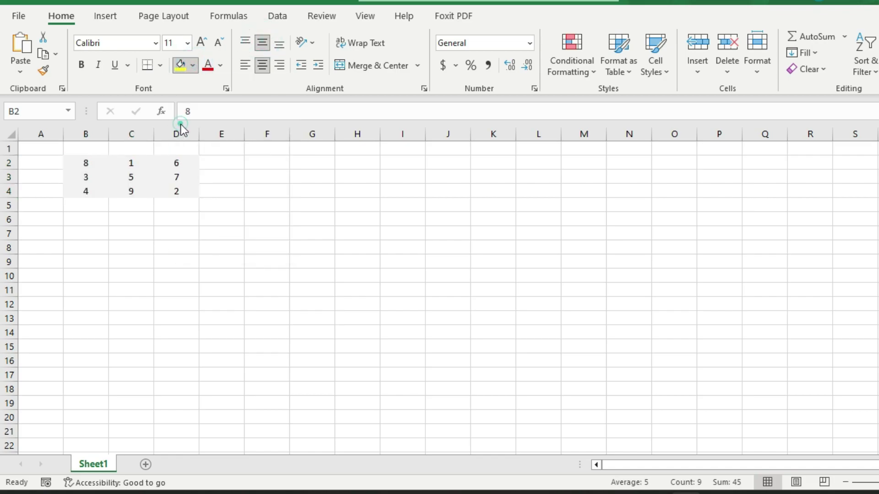
{"action": "left_click", "coordinate": [159, 65]}
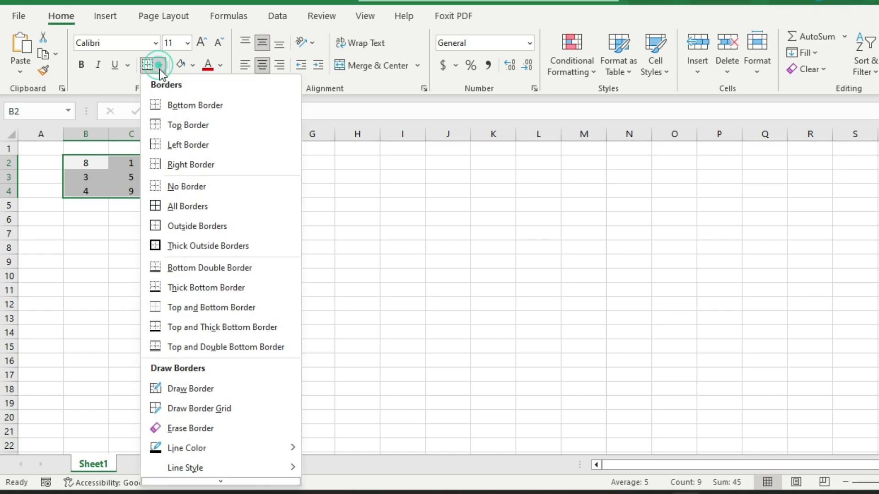
{"action": "left_click", "coordinate": [184, 207]}
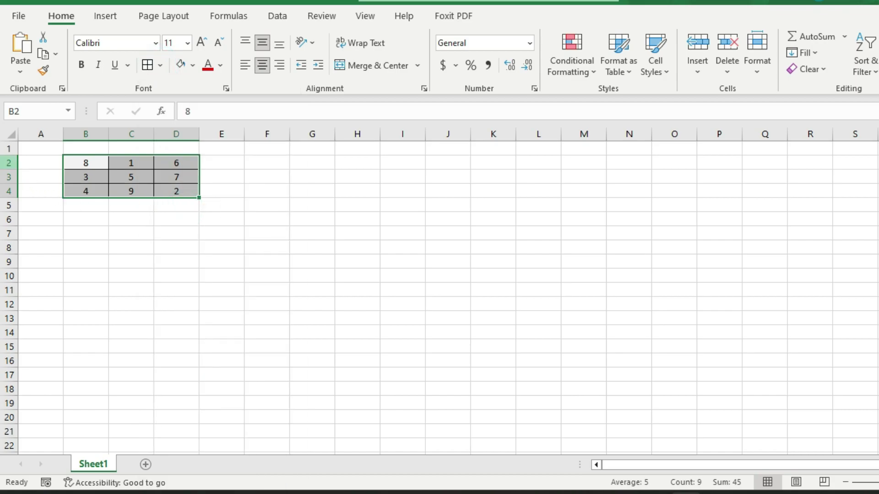
{"action": "left_click_drag", "start_coordinate": [9, 163], "coordinate": [9, 191]}
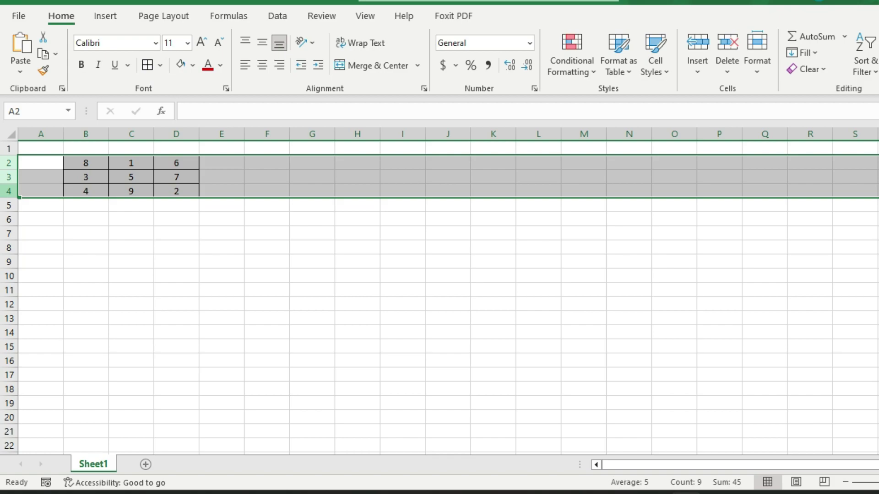
- Set the height of rows 2–4 to 30
{"action": "right_click", "coordinate": [11, 192]}
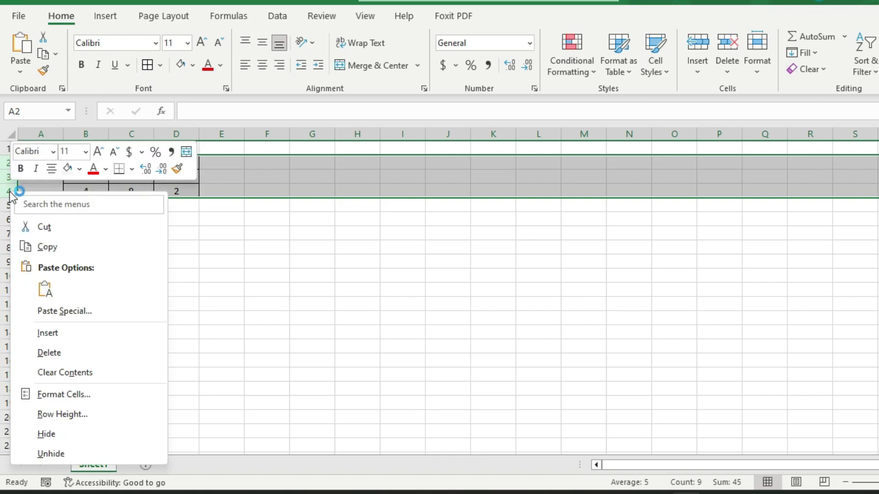
{"action": "left_click", "coordinate": [75, 417]}
{"action": "type", "text": "30"}
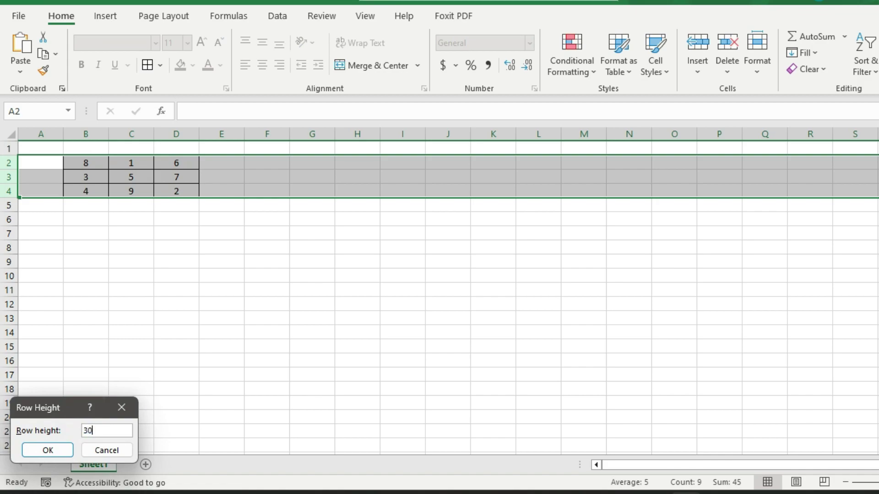
{"action": "key", "text": "Return"}
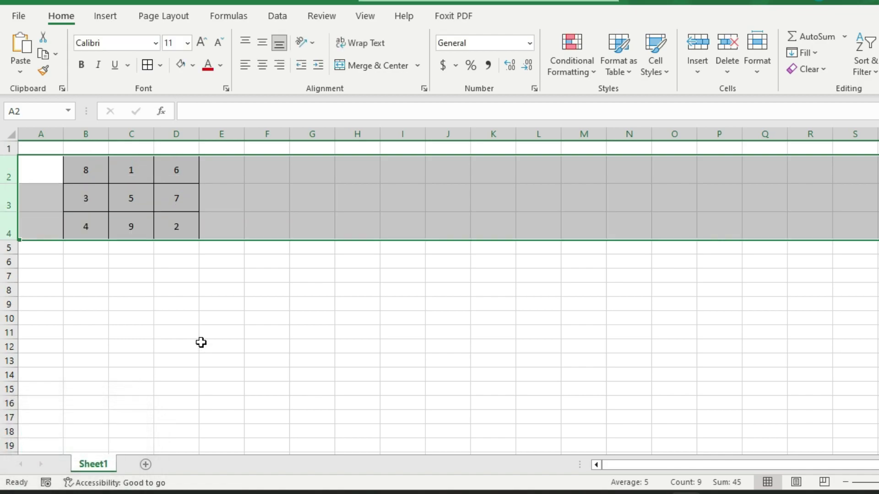
- Make the B2:D4 numbers bold and increase their font size two steps
{"action": "left_click", "coordinate": [210, 335]}
{"action": "left_click_drag", "start_coordinate": [84, 171], "coordinate": [165, 225]}
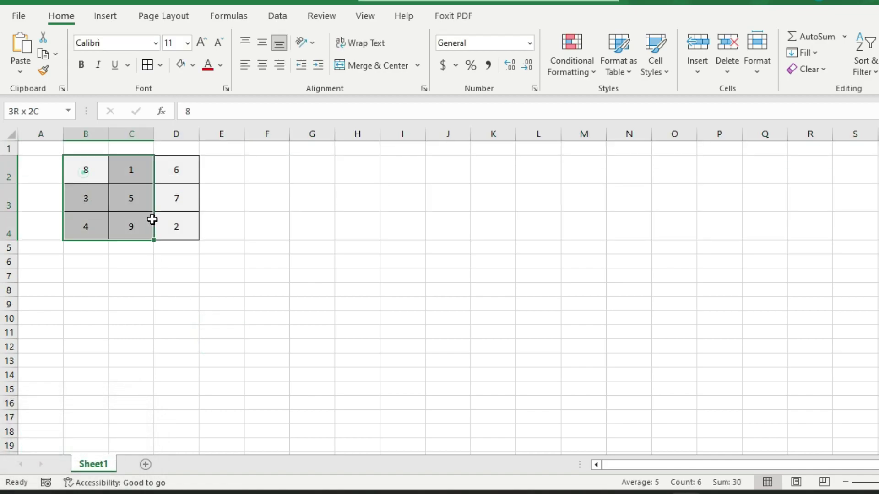
{"action": "left_click", "coordinate": [81, 64]}
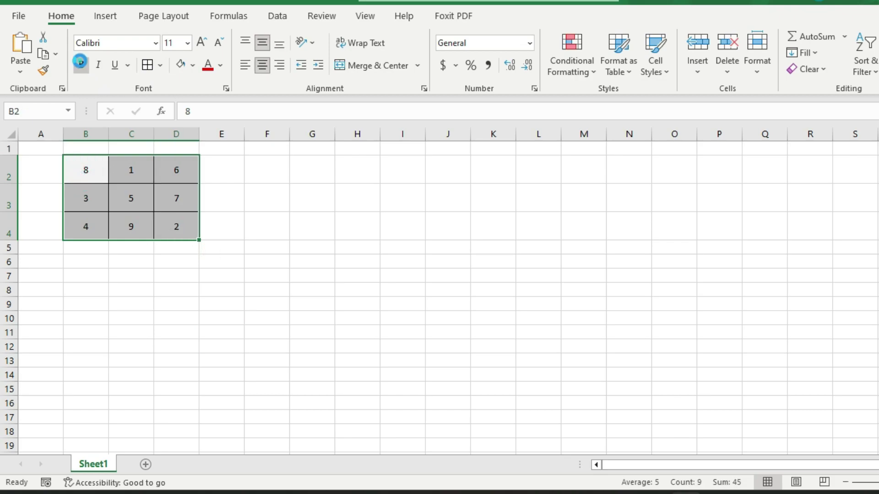
{"action": "left_click", "coordinate": [200, 42]}
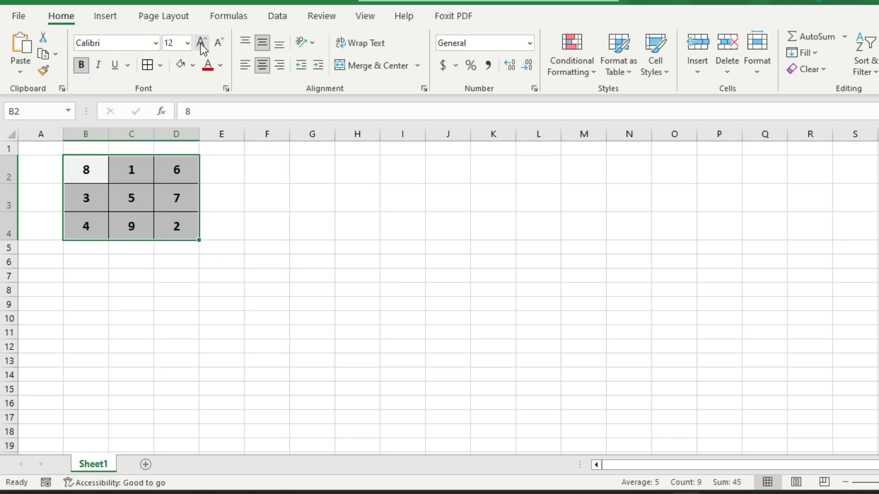
{"action": "left_click", "coordinate": [200, 42]}
{"action": "left_click", "coordinate": [200, 43]}
{"action": "left_click", "coordinate": [200, 43]}
- Merge G3:K3 into a centred 'Test' label and merge G4:K4 beneath it
{"action": "left_click", "coordinate": [284, 223]}
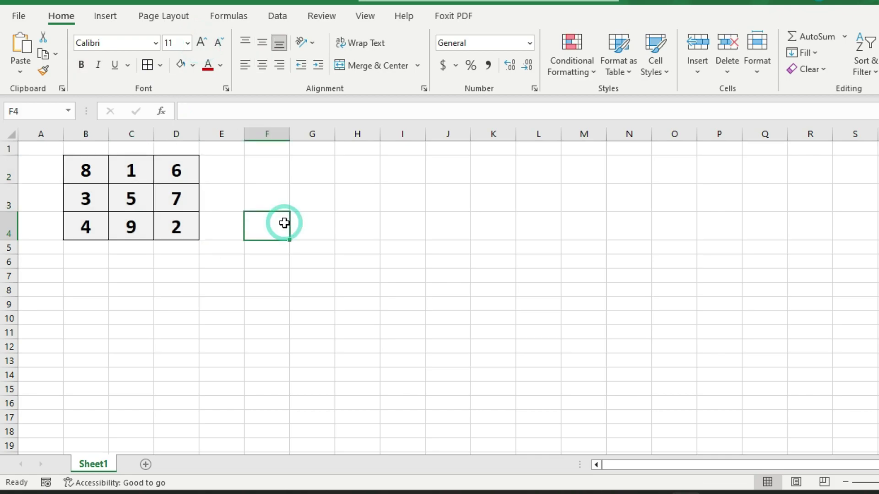
{"action": "left_click_drag", "start_coordinate": [311, 197], "coordinate": [470, 188]}
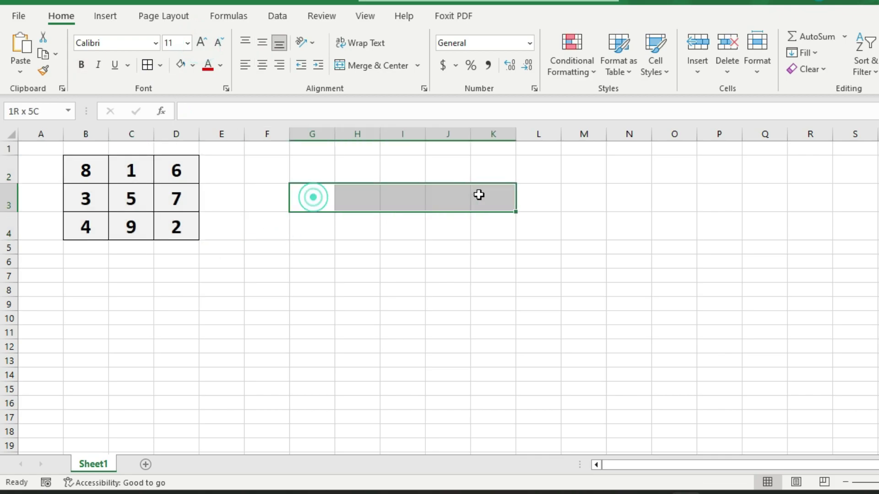
{"action": "left_click", "coordinate": [347, 65]}
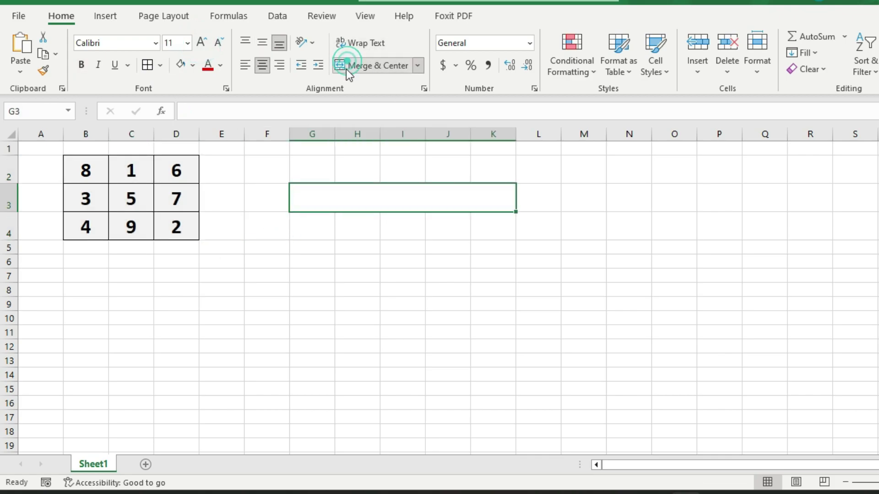
{"action": "double_click", "coordinate": [365, 200]}
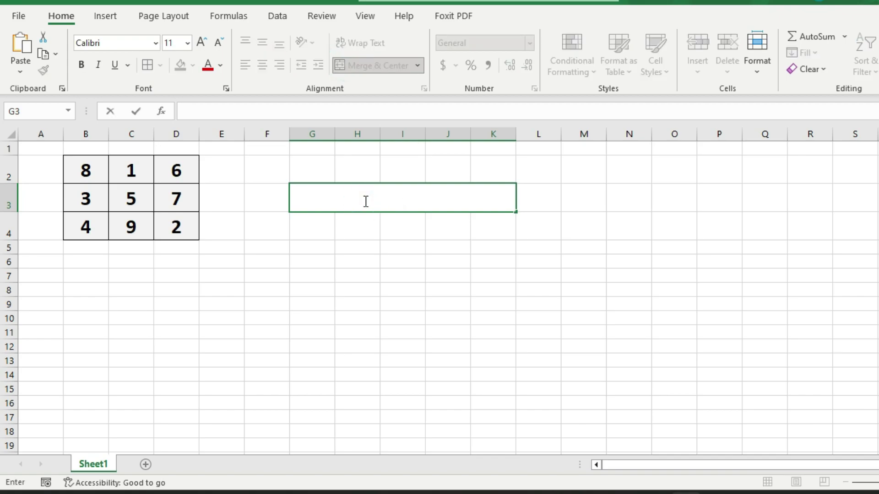
{"action": "type", "text": "Test"}
{"action": "left_click", "coordinate": [313, 214]}
{"action": "left_click_drag", "start_coordinate": [312, 214], "coordinate": [486, 224]}
{"action": "left_click", "coordinate": [362, 69]}
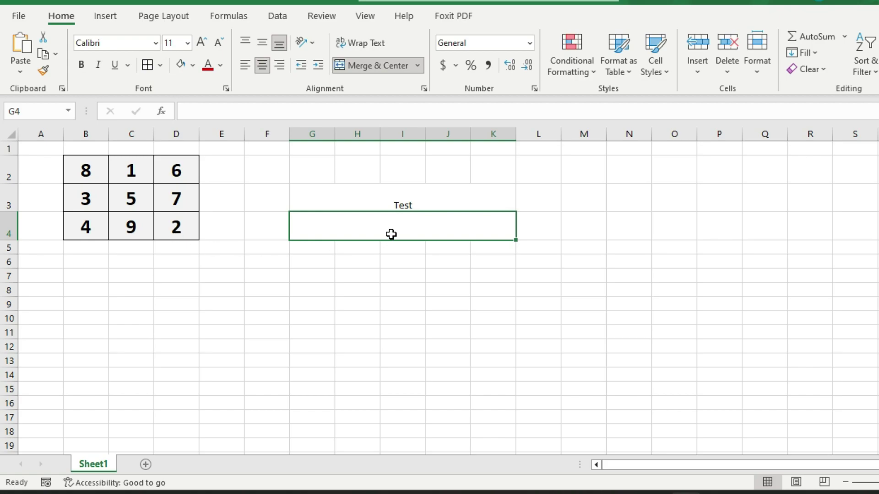
- Enter =IF(2=2,"Yes","No") in merged cell G4 so it displays Yes
{"action": "type", "text": "="}
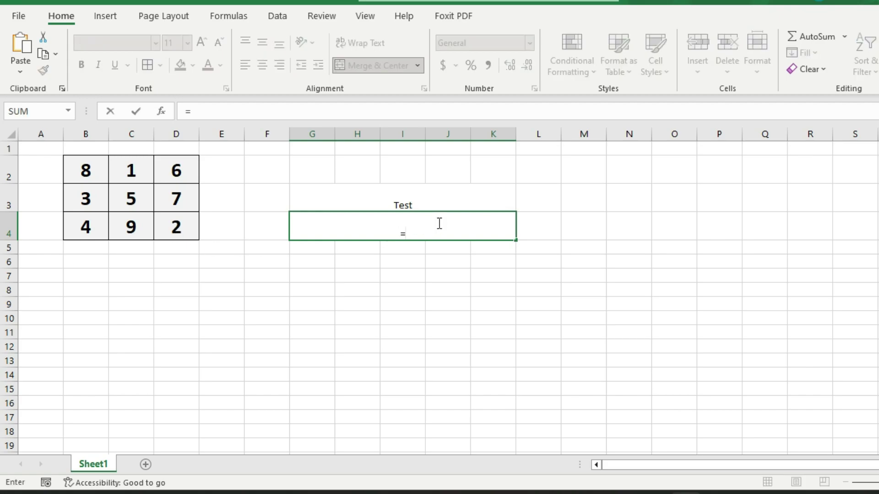
{"action": "type", "text": "if"}
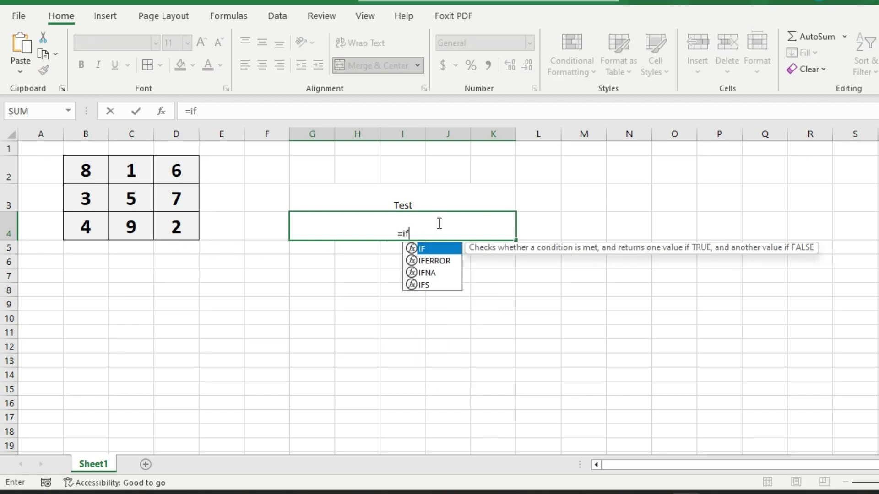
{"action": "key", "text": "Tab"}
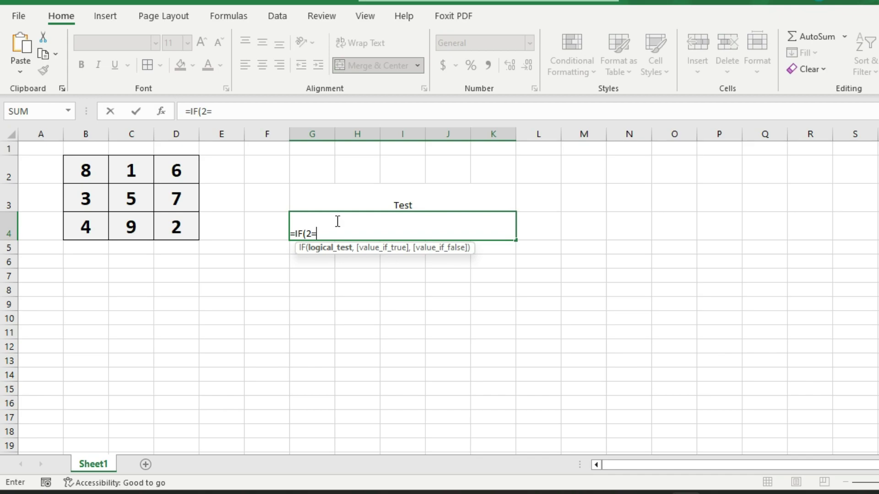
{"action": "type", "text": "2,"}
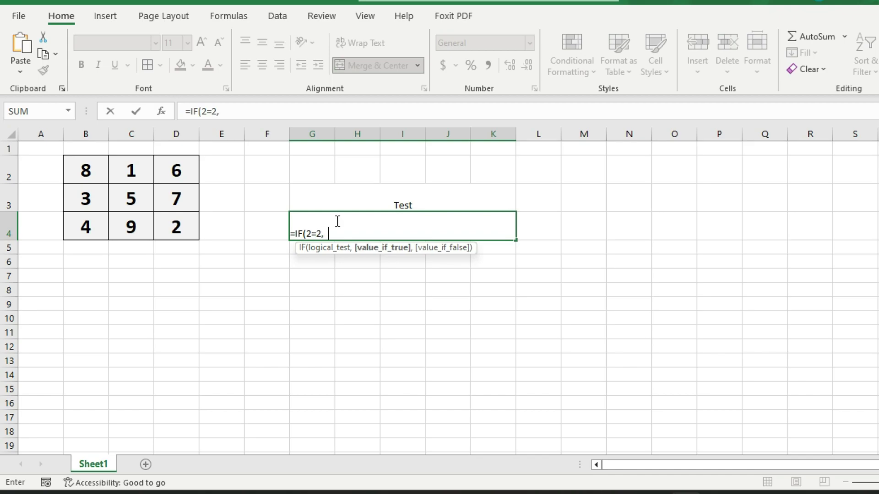
{"action": "type", "text": "\"Y"}
{"action": "type", "text": "es"}
{"action": "type", "text": ",\""}
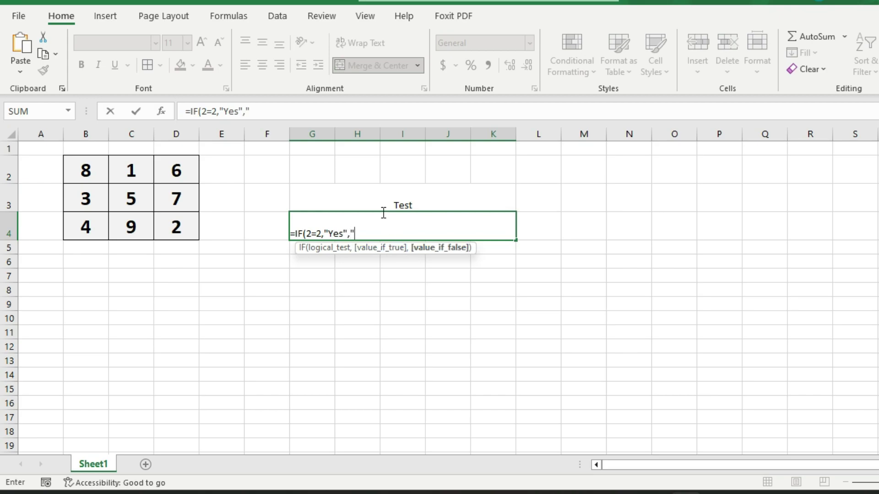
{"action": "type", "text": "No\""}
{"action": "type", "text": ")"}
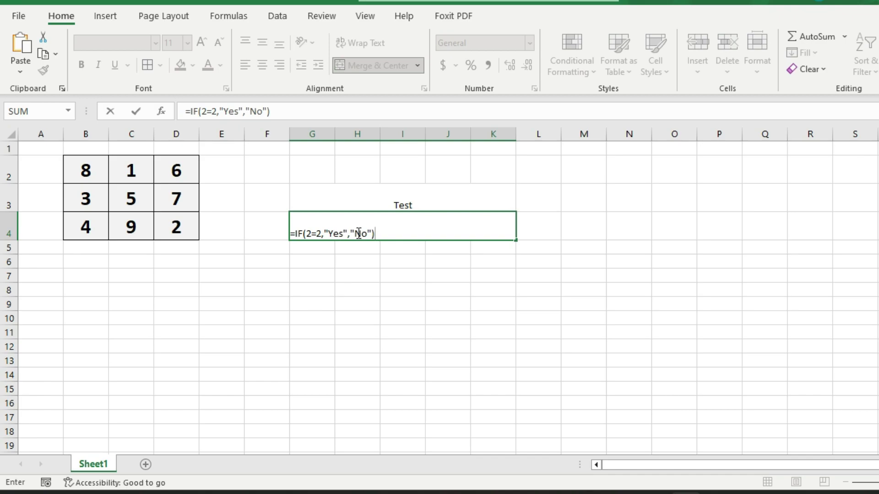
{"action": "key", "text": "Return"}
{"action": "left_click", "coordinate": [434, 231]}
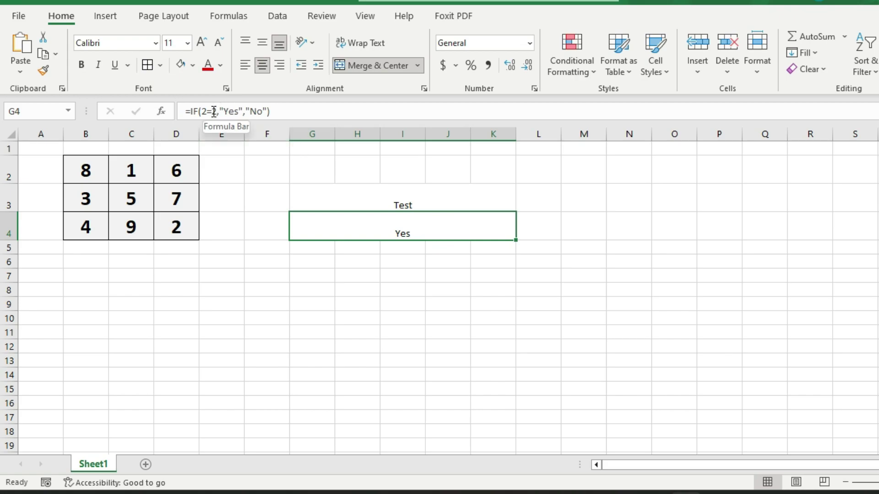
- Delete the 2=2 condition in the formula bar, leaving =IF(,"Yes","No")
{"action": "left_click", "coordinate": [216, 111]}
{"action": "left_click_drag", "start_coordinate": [216, 112], "coordinate": [204, 115]}
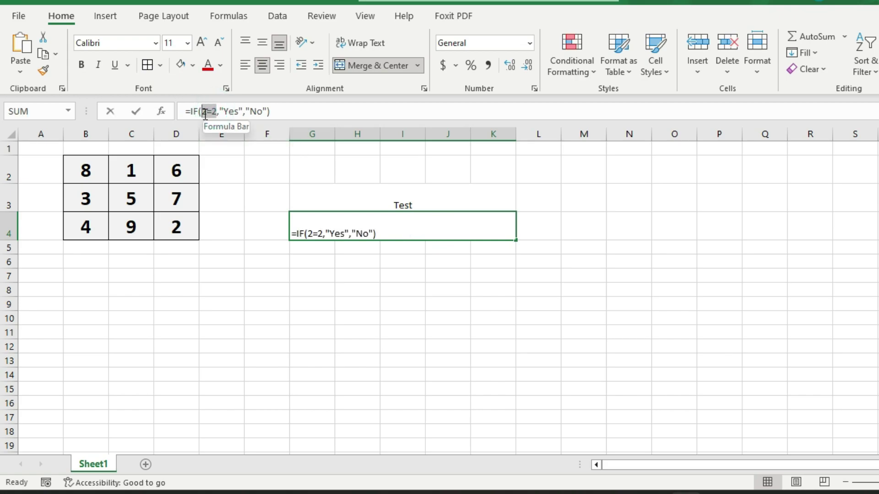
{"action": "key", "text": "BackSpace"}
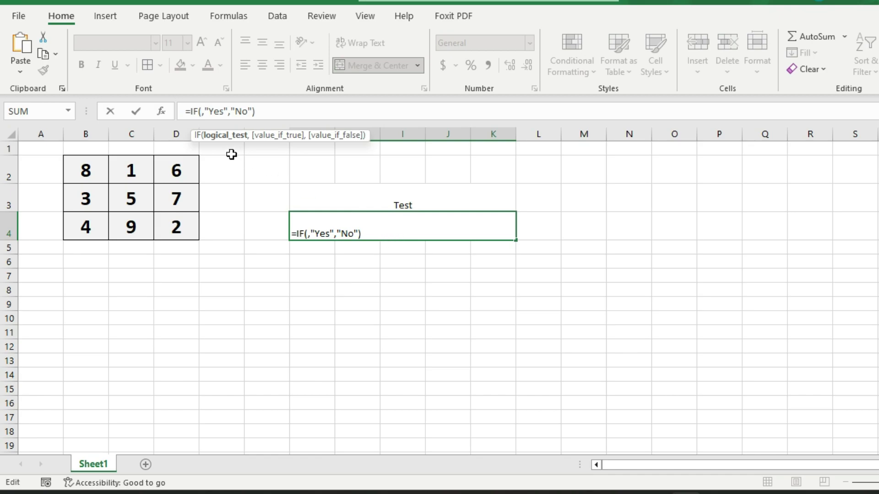
- Insert an AND condition testing B2+C2+D2=15 into the IF formula
{"action": "type", "text": "an"}
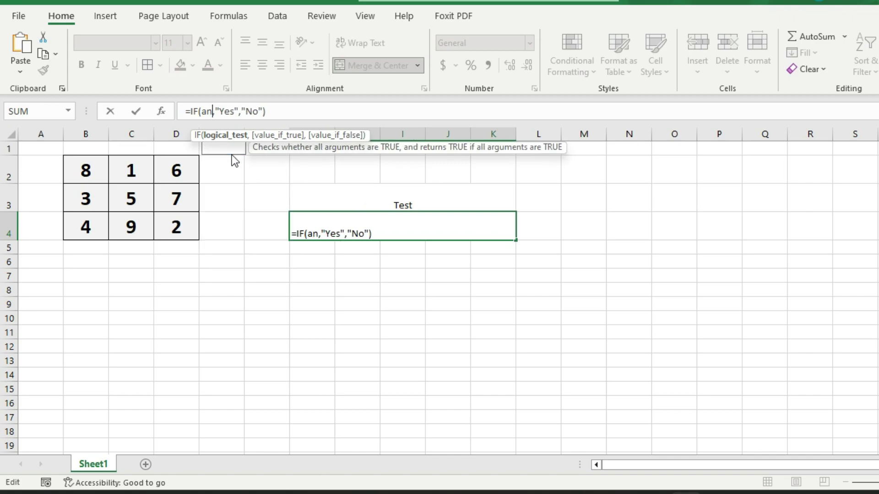
{"action": "type", "text": "d"}
{"action": "key", "text": "Tab"}
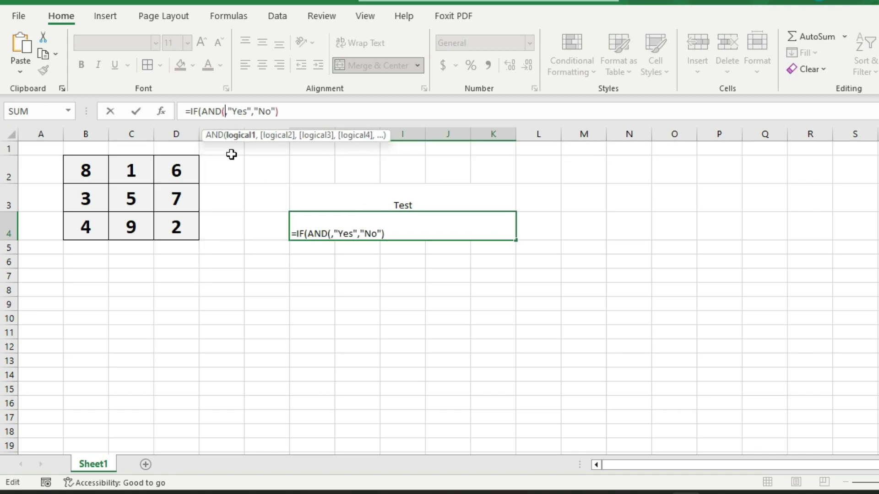
{"action": "type", "text": ")"}
{"action": "key", "text": "Left"}
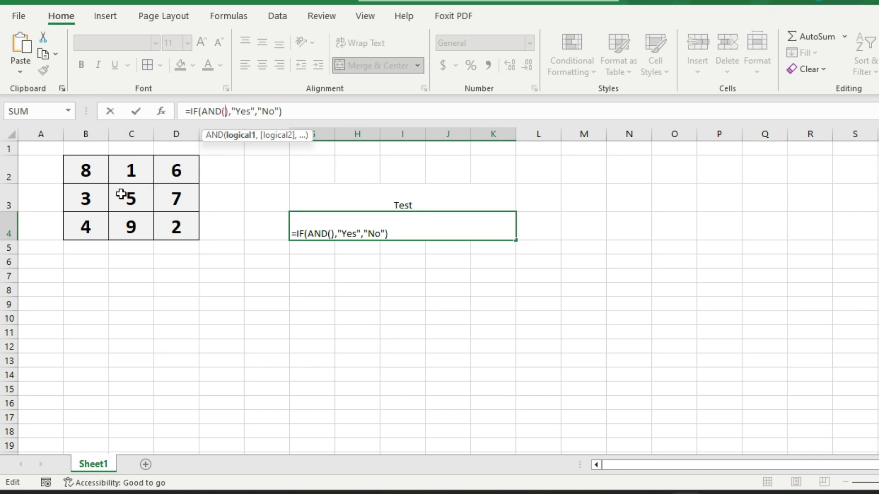
{"action": "left_click", "coordinate": [83, 176]}
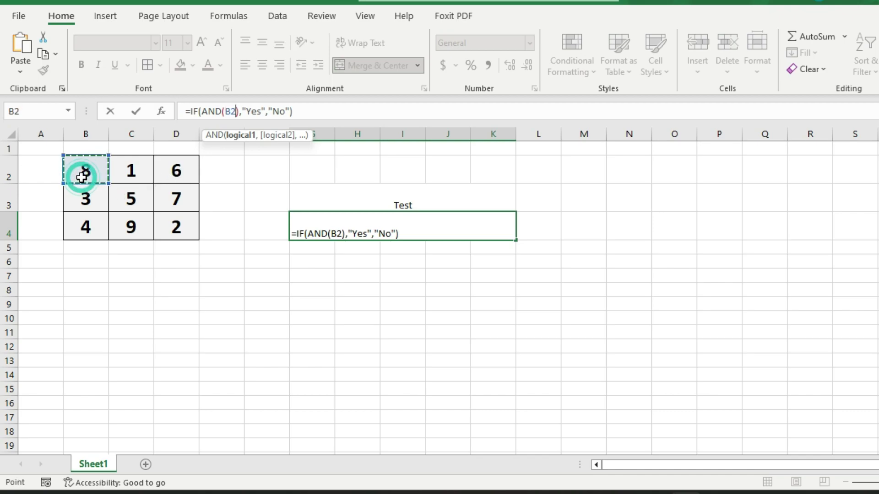
{"action": "type", "text": "+"}
{"action": "left_click", "coordinate": [137, 168]}
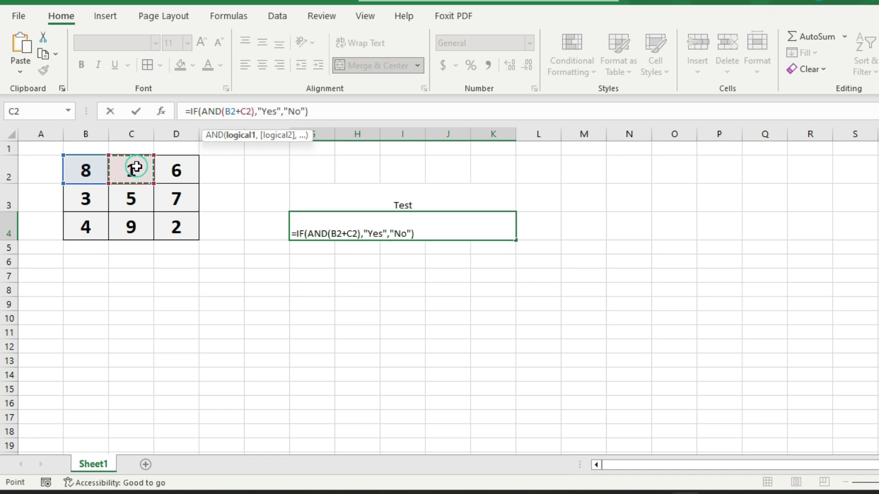
{"action": "type", "text": "+"}
{"action": "left_click", "coordinate": [176, 168]}
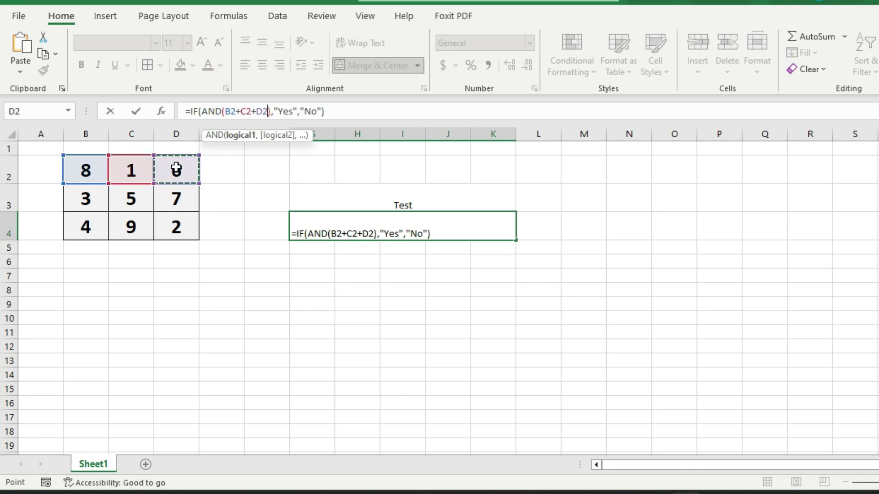
{"action": "type", "text": "=1"}
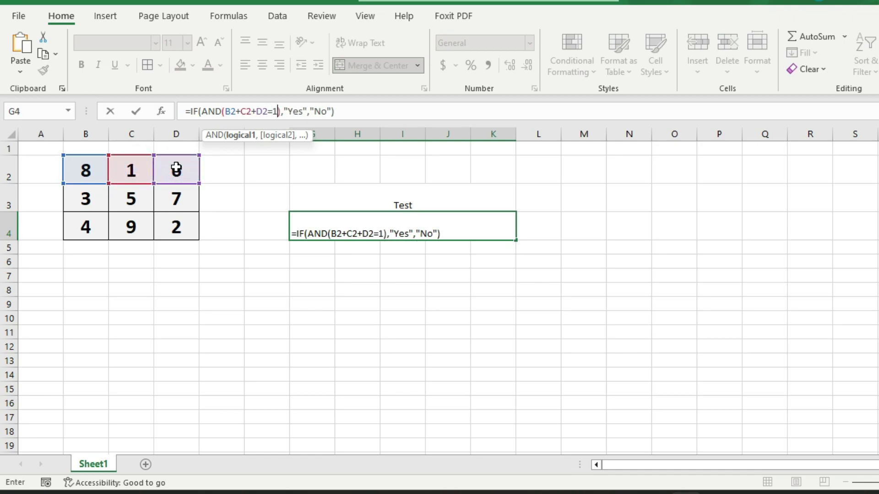
{"action": "type", "text": "5"}
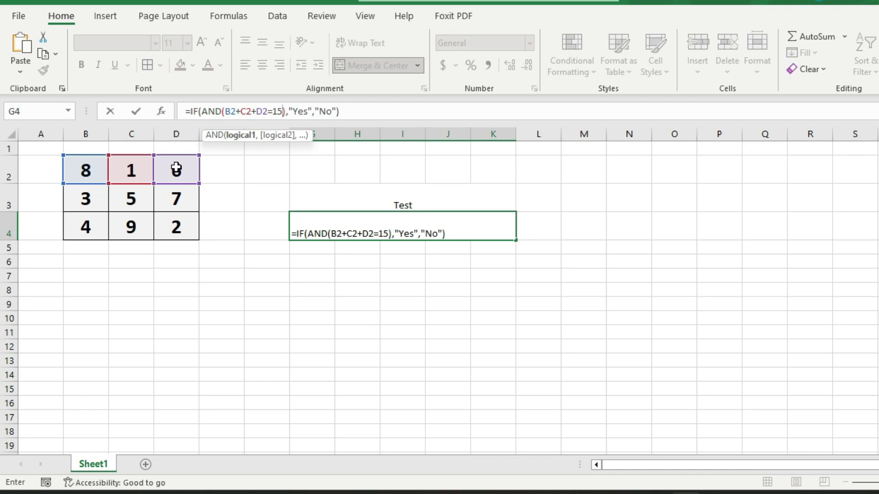
- Replace the cell-by-cell addition with SUM(B2:D2)=15, removing a stray period
{"action": "key", "text": "BackSpace"}
{"action": "key", "text": "BackSpace"}
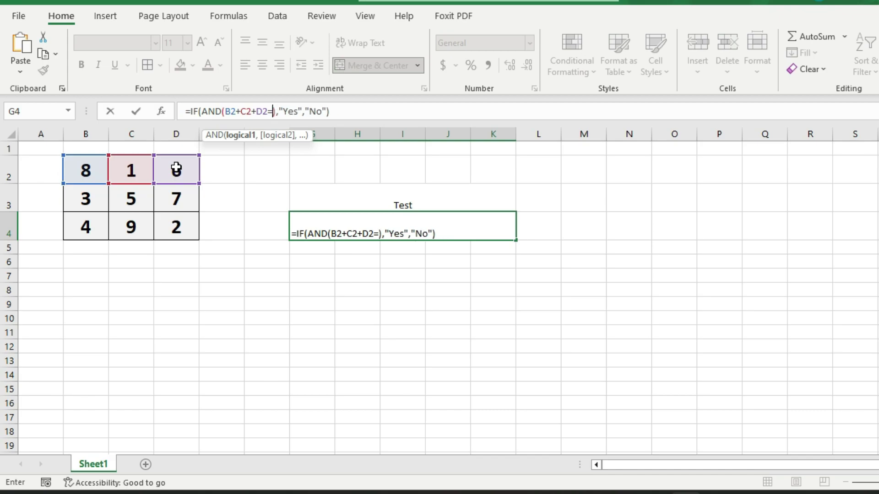
{"action": "key", "text": "BackSpace"}
{"action": "key", "text": "BackSpace"}
{"action": "key", "text": "BackSpace"}
{"action": "key", "text": "BackSpace"}
{"action": "key", "text": "BackSpace"}
{"action": "key", "text": "BackSpace"}
{"action": "key", "text": "BackSpace"}
{"action": "key", "text": "BackSpace"}
{"action": "key", "text": "BackSpace"}
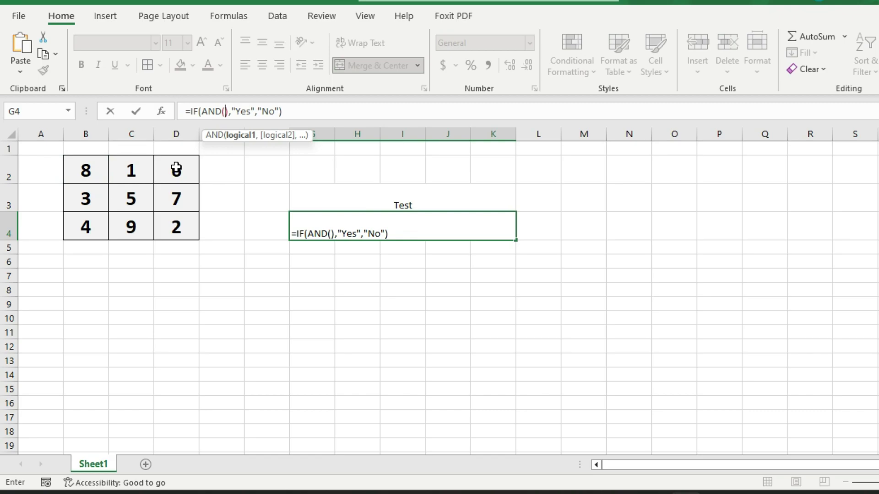
{"action": "type", "text": "sum"}
{"action": "key", "text": "Tab"}
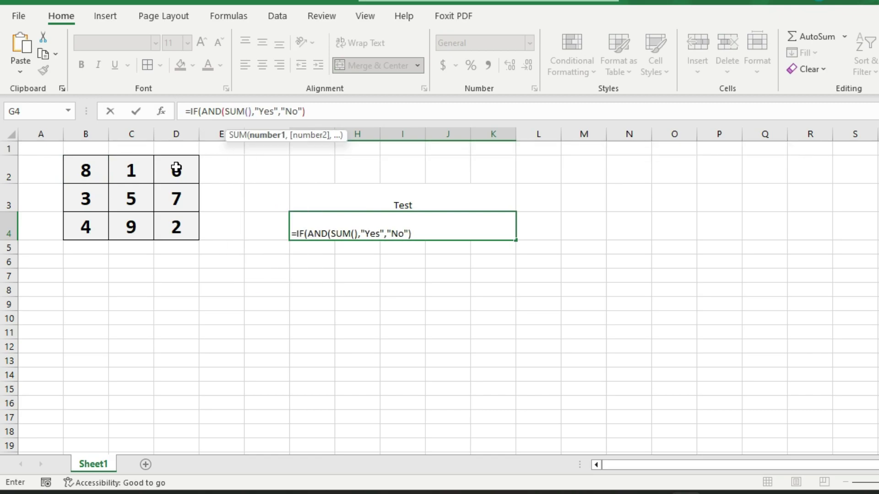
{"action": "left_click_drag", "start_coordinate": [83, 171], "coordinate": [178, 170]}
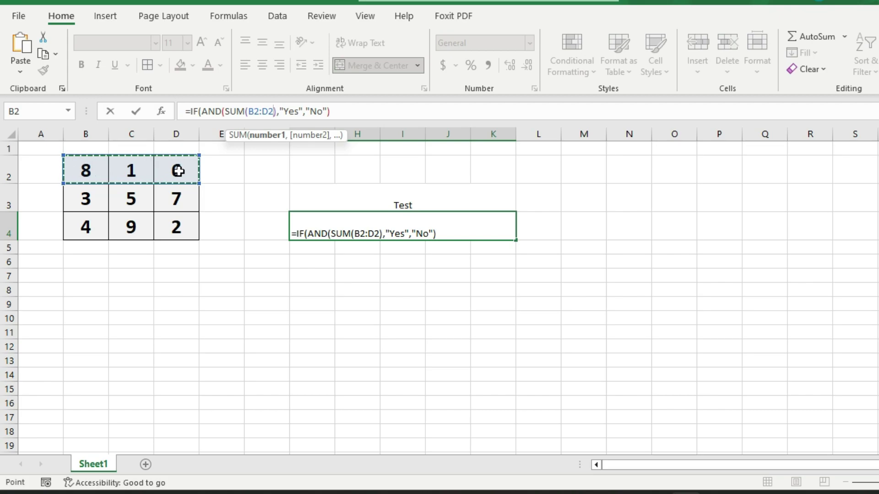
{"action": "left_click", "coordinate": [278, 111]}
{"action": "type", "text": "="}
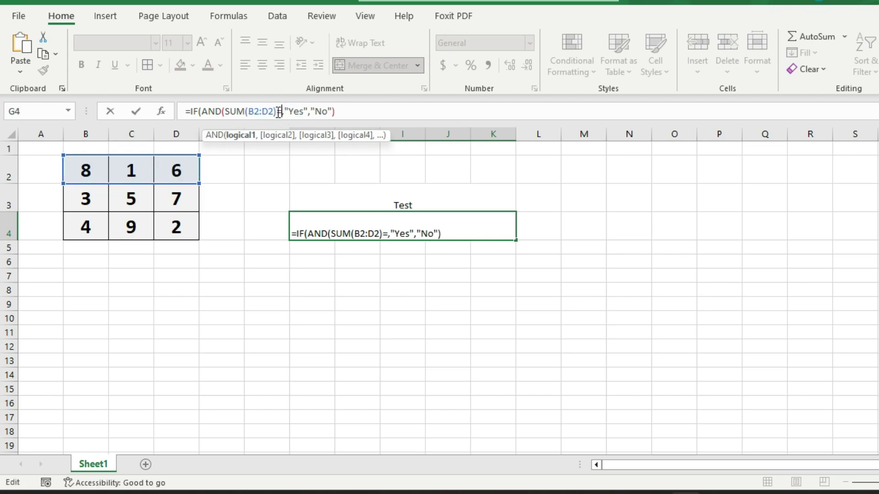
{"action": "type", "text": "15"}
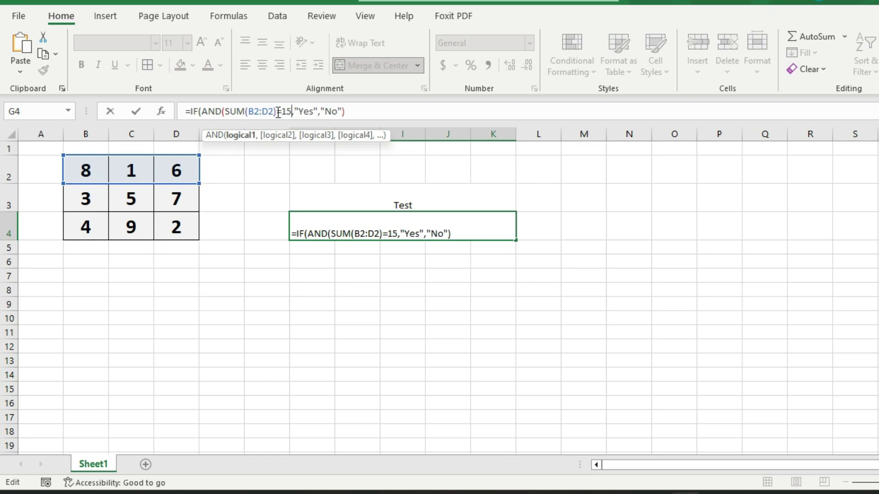
{"action": "type", "text": "."}
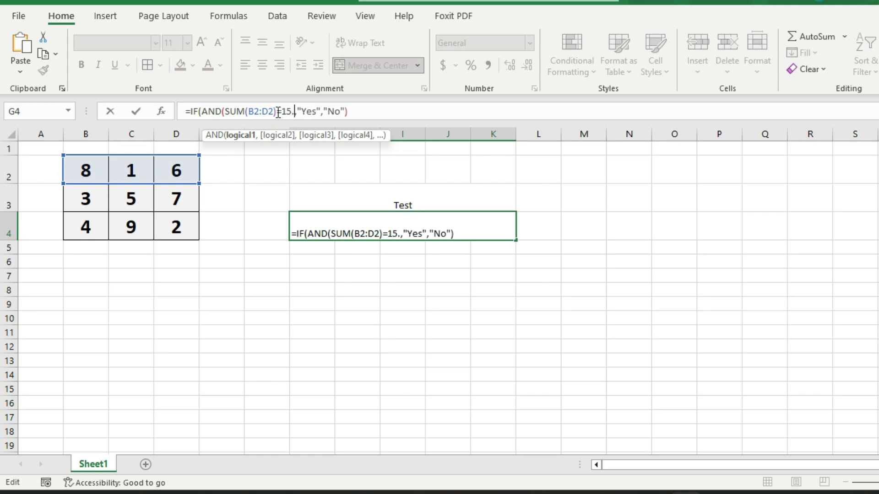
{"action": "key", "text": "BackSpace"}
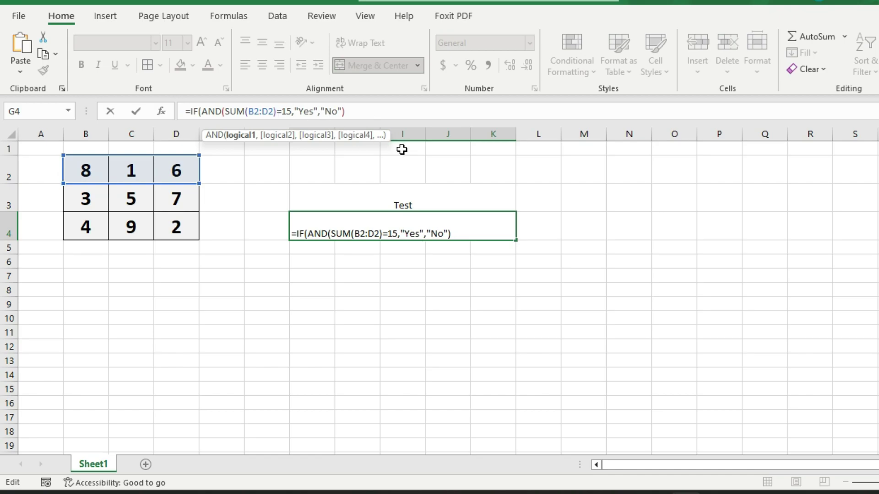
{"action": "left_click", "coordinate": [291, 119]}
- Add SUM(B3:D3)=15 and SUM(B4:D4)=15 as further AND conditions
{"action": "type", "text": ","}
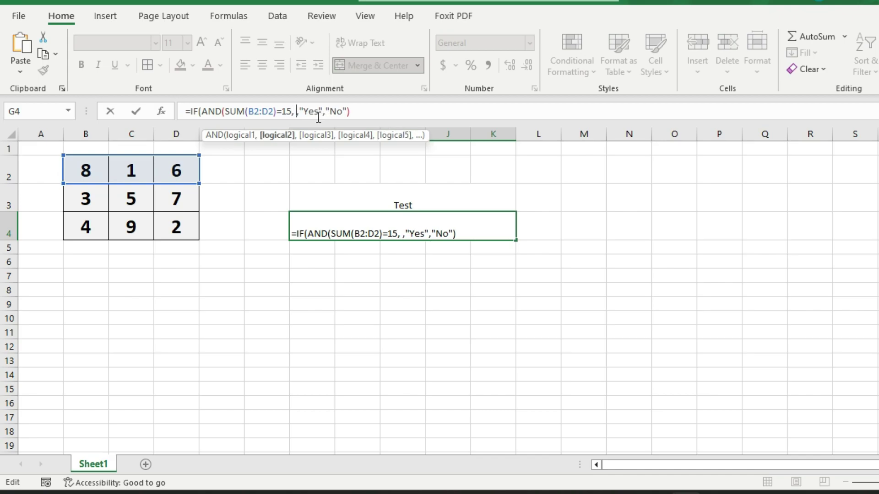
{"action": "type", "text": " SUM("}
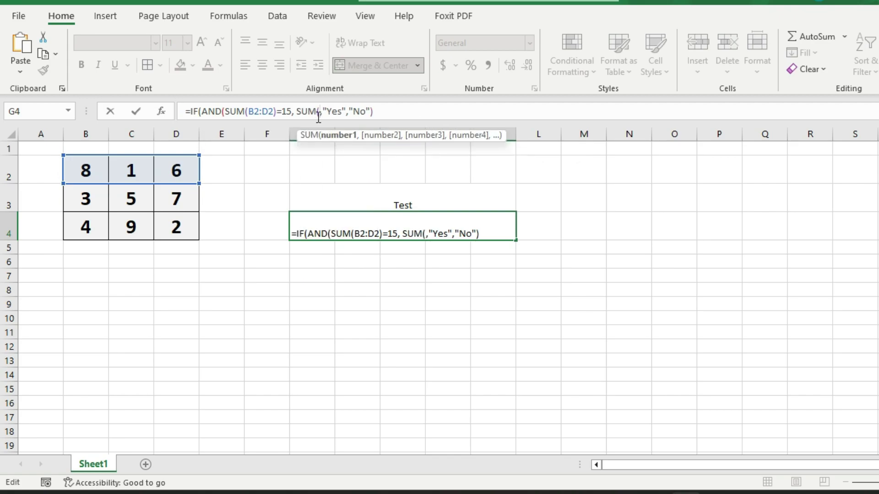
{"action": "left_click_drag", "start_coordinate": [85, 199], "coordinate": [189, 192]}
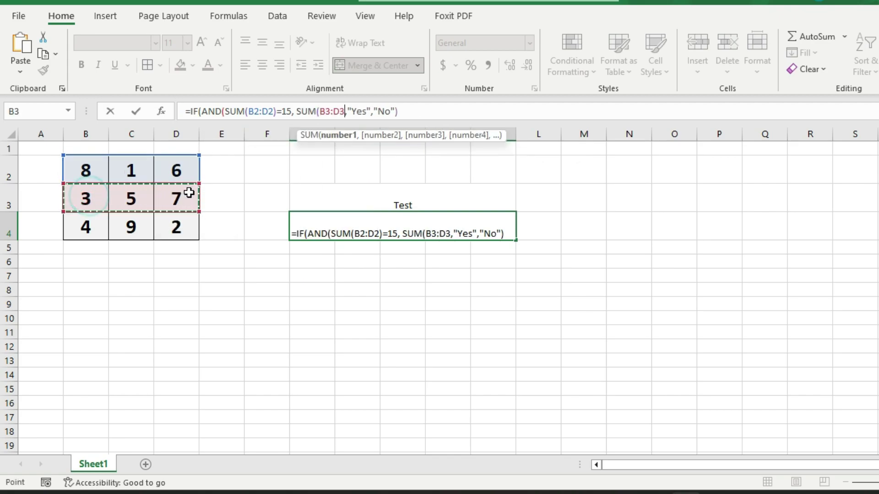
{"action": "type", "text": ")"}
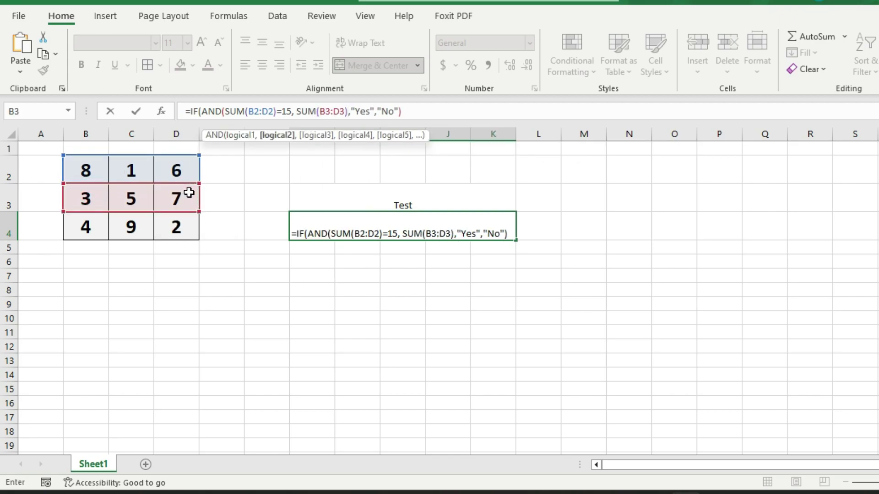
{"action": "type", "text": "="}
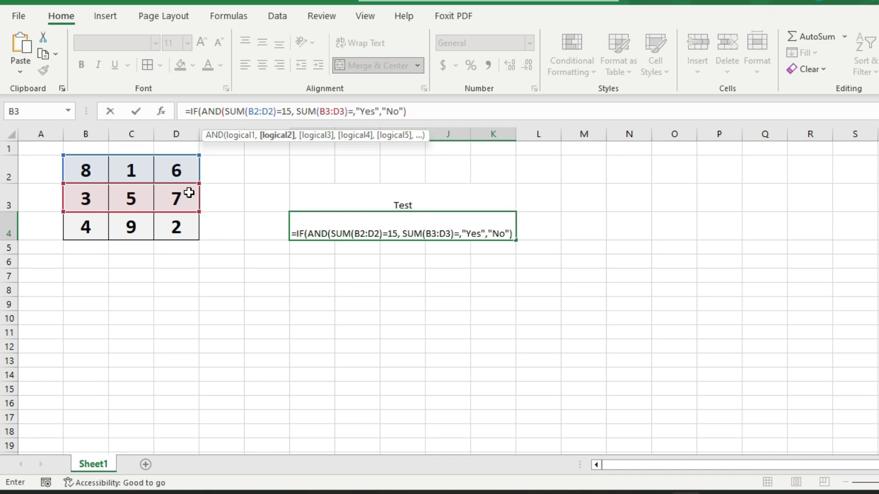
{"action": "type", "text": "15"}
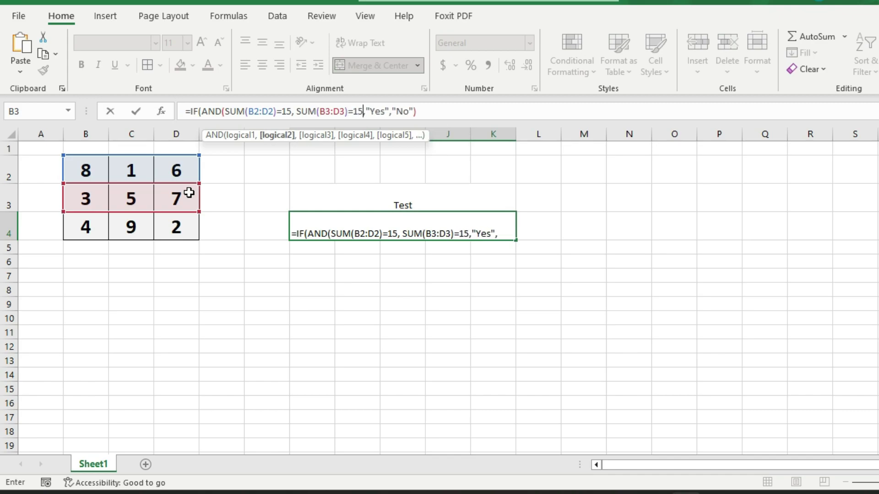
{"action": "type", "text": ","}
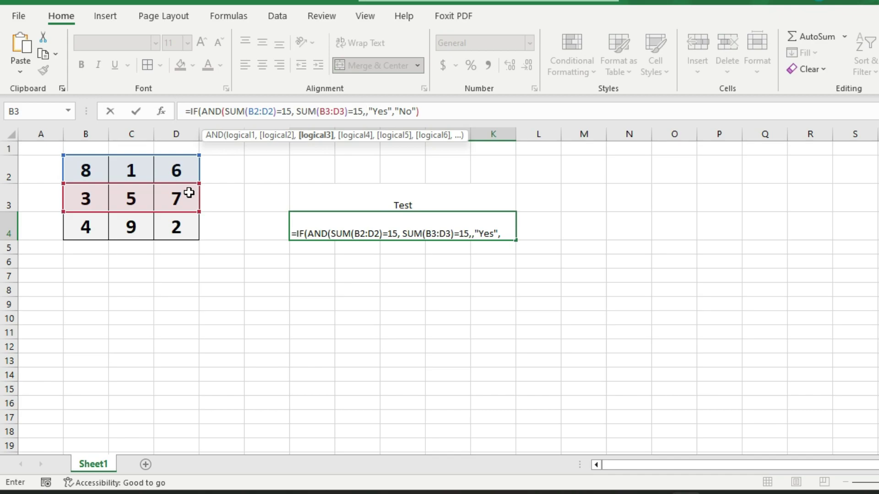
{"action": "type", "text": "sum"}
{"action": "key", "text": "Tab"}
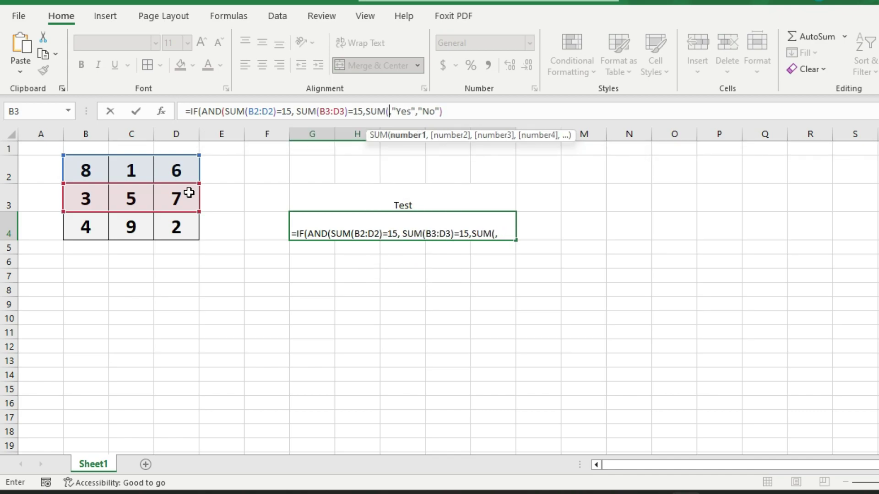
{"action": "left_click_drag", "start_coordinate": [79, 224], "coordinate": [172, 223]}
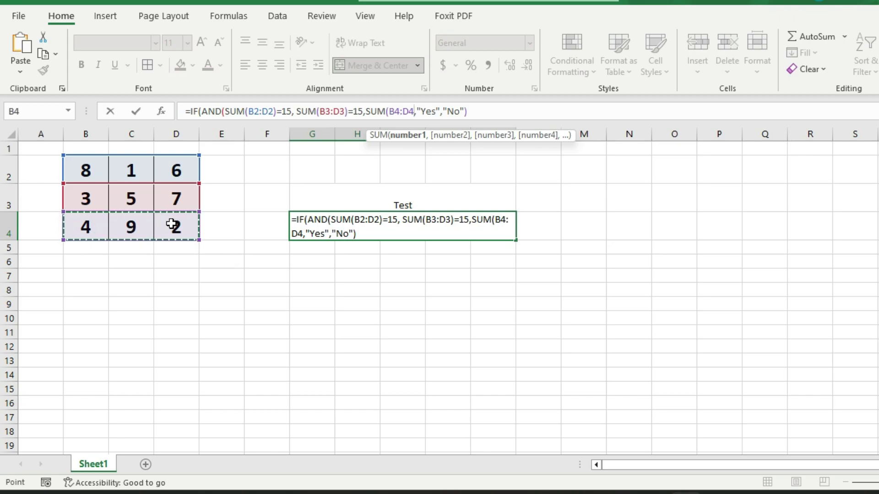
{"action": "type", "text": ")="}
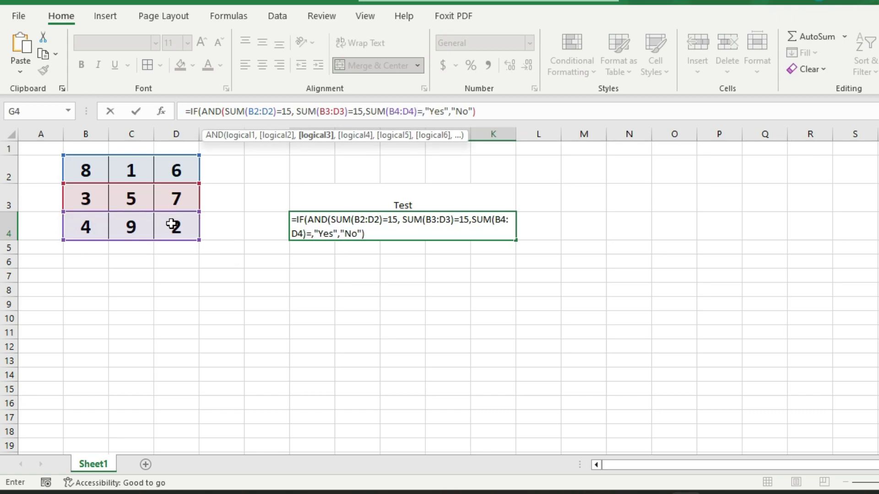
{"action": "type", "text": "15"}
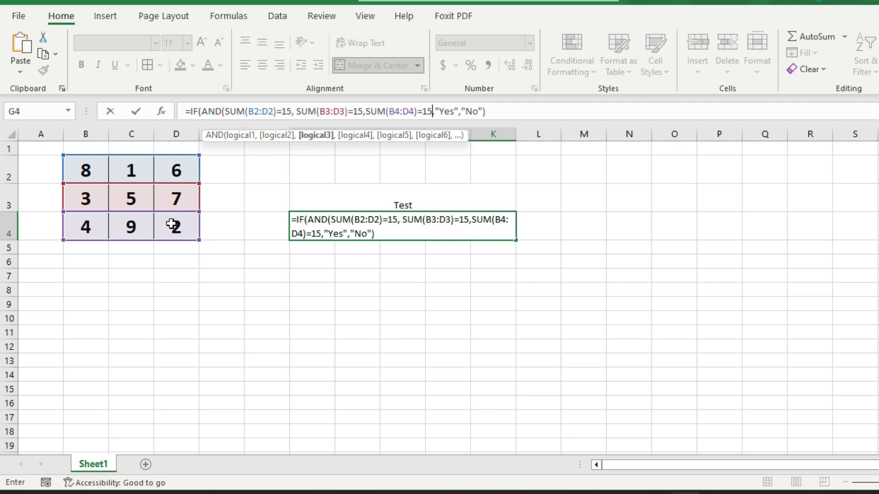
{"action": "type", "text": ","}
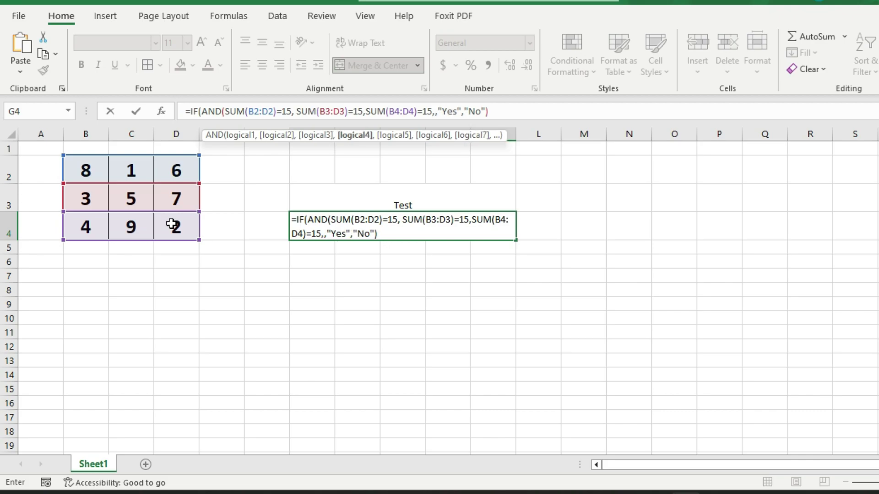
- Add SUM(B2:B4)=15 for the first column, replacing an early bare reference
{"action": "left_click_drag", "start_coordinate": [85, 170], "coordinate": [87, 229]}
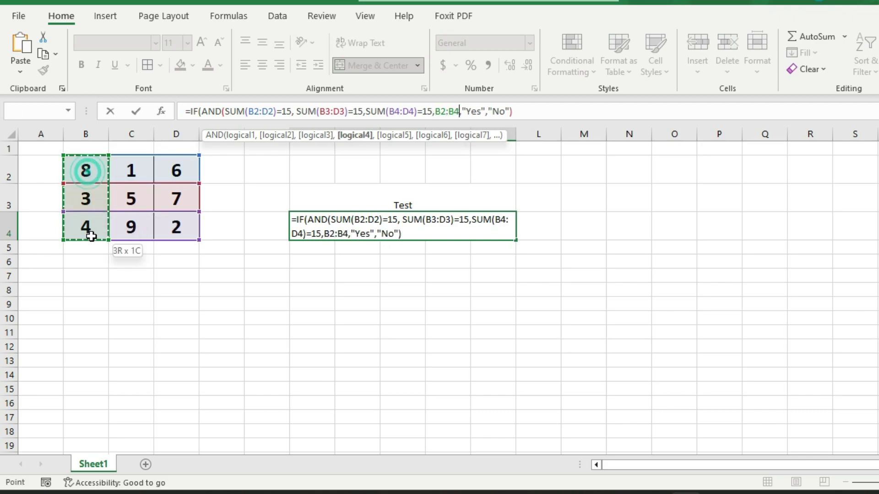
{"action": "key", "text": "BackSpace"}
{"action": "key", "text": "BackSpace"}
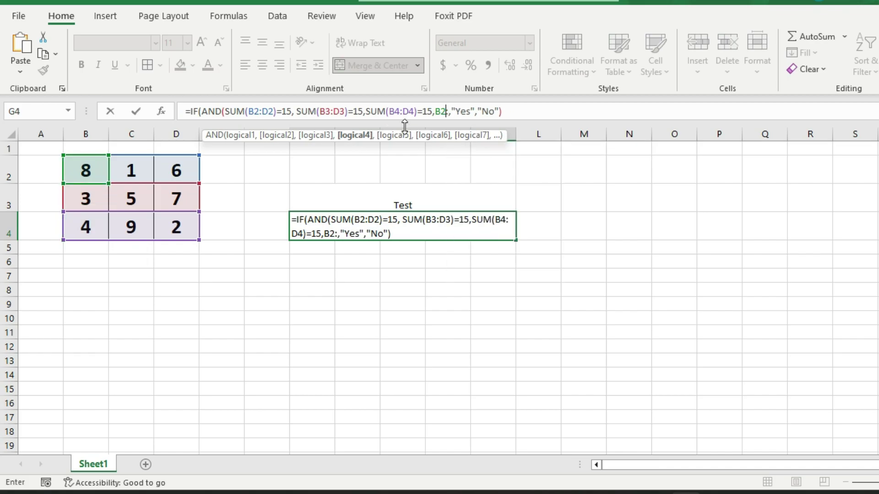
{"action": "key", "text": "BackSpace"}
{"action": "key", "text": "BackSpace"}
{"action": "key", "text": "BackSpace"}
{"action": "type", "text": "sum"}
{"action": "key", "text": "Tab"}
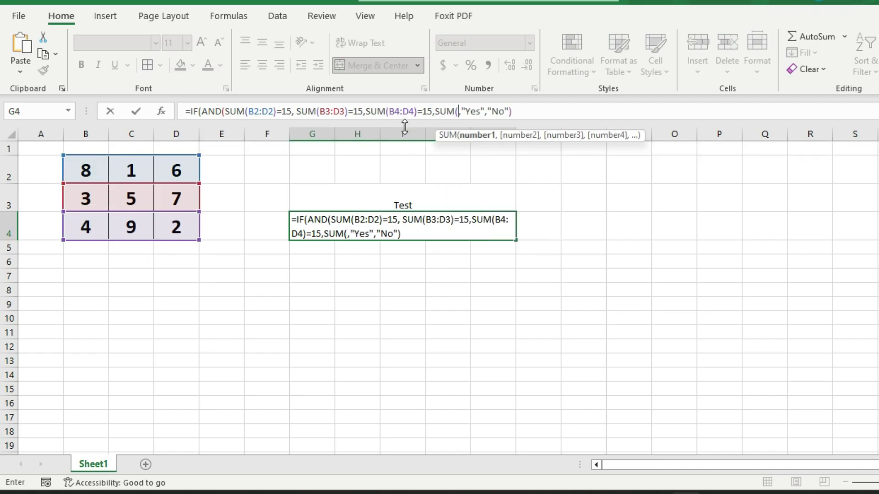
{"action": "left_click_drag", "start_coordinate": [83, 170], "coordinate": [84, 225]}
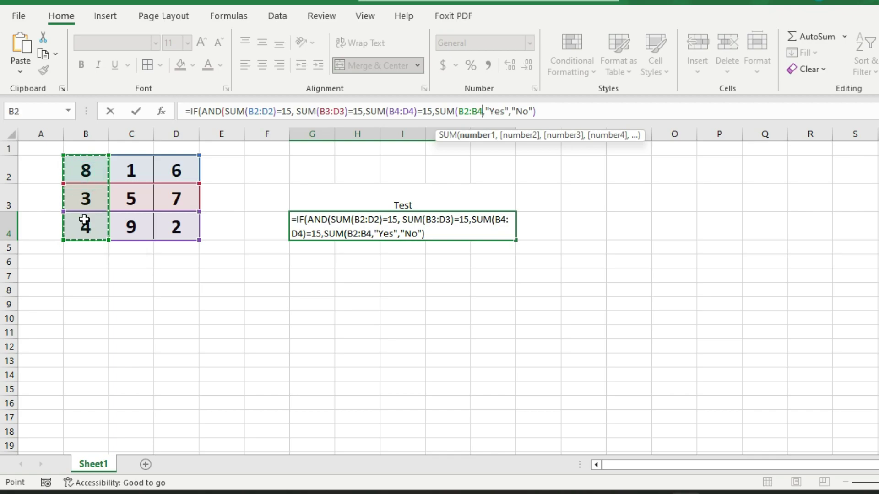
{"action": "type", "text": ")="}
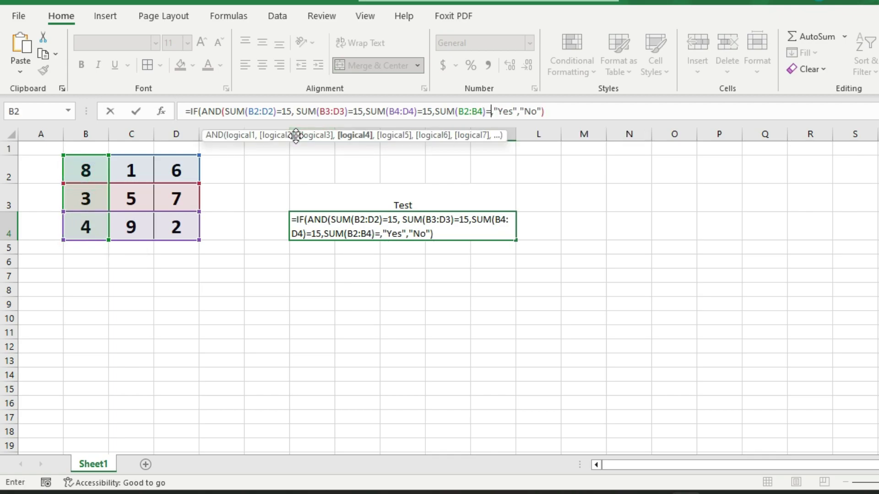
{"action": "type", "text": "15"}
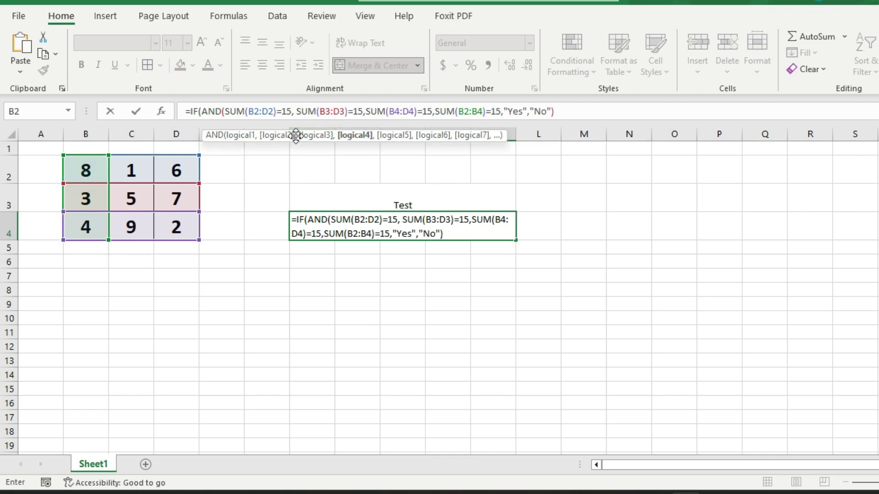
{"action": "type", "text": ","}
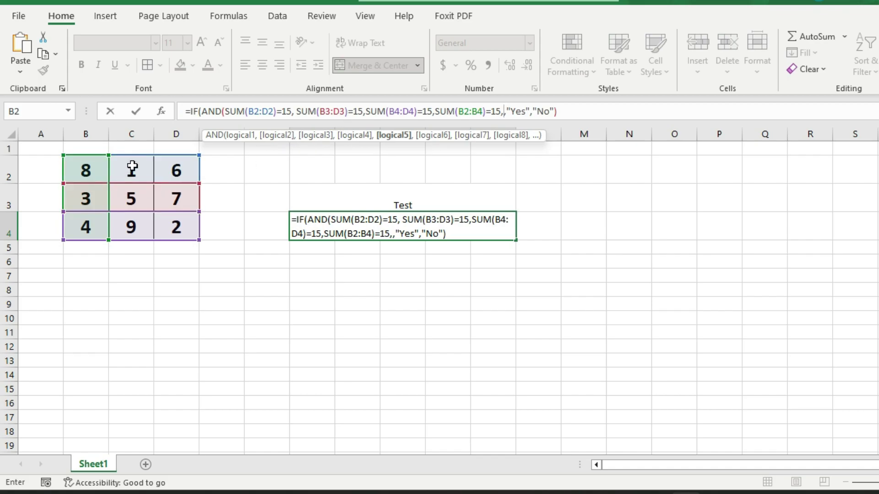
- Add SUM(C2:C4)=15 and SUM(D2:D4)=15 for the remaining columns
{"action": "left_click_drag", "start_coordinate": [132, 169], "coordinate": [128, 227]}
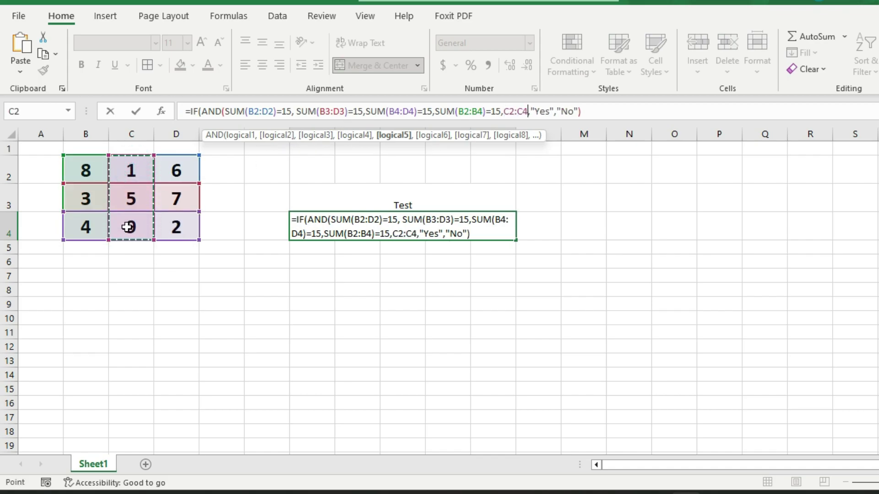
{"action": "key", "text": "BackSpace"}
{"action": "key", "text": "BackSpace"}
{"action": "key", "text": "BackSpace"}
{"action": "key", "text": "BackSpace"}
{"action": "key", "text": "BackSpace"}
{"action": "type", "text": "sum"}
{"action": "key", "text": "Tab"}
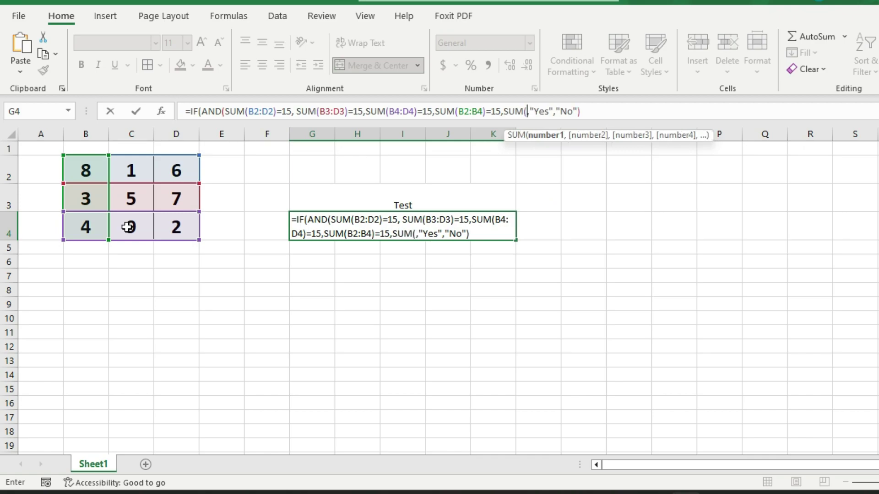
{"action": "left_click_drag", "start_coordinate": [131, 168], "coordinate": [136, 226]}
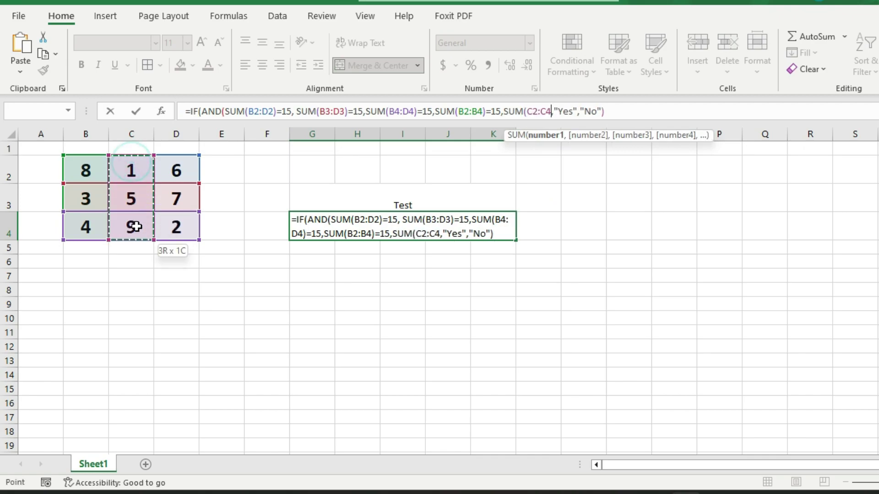
{"action": "type", "text": ")"}
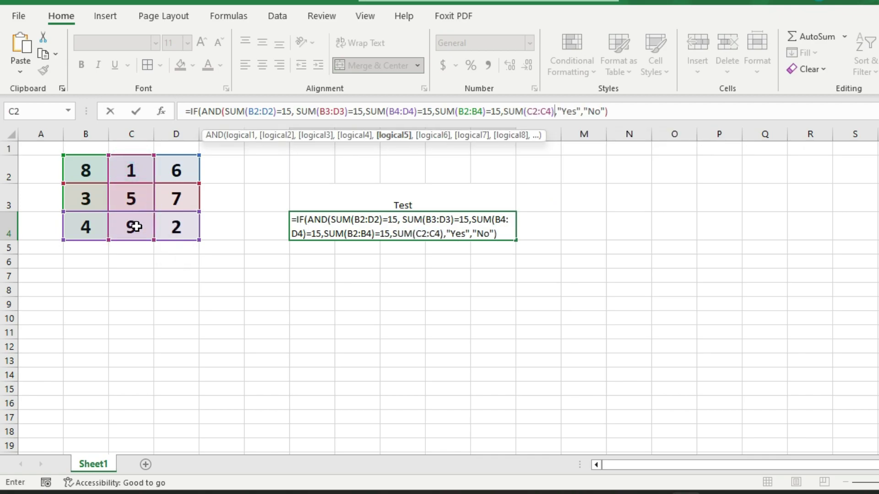
{"action": "type", "text": "=15"}
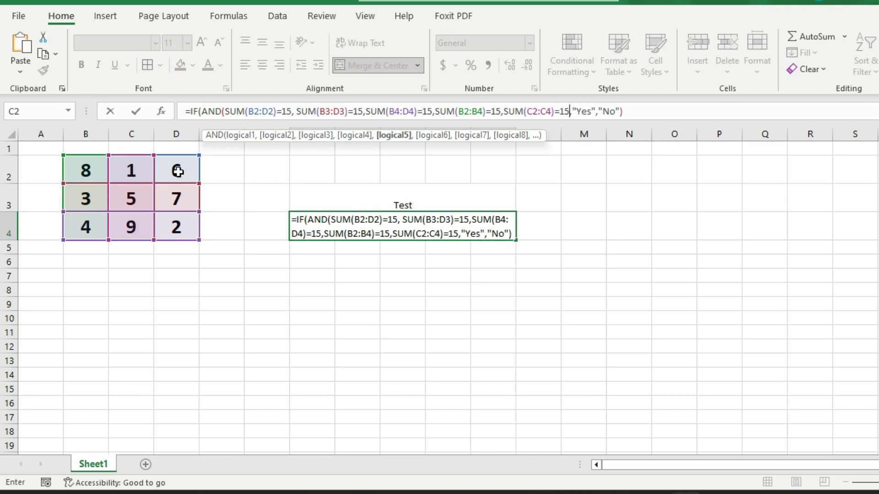
{"action": "type", "text": ","}
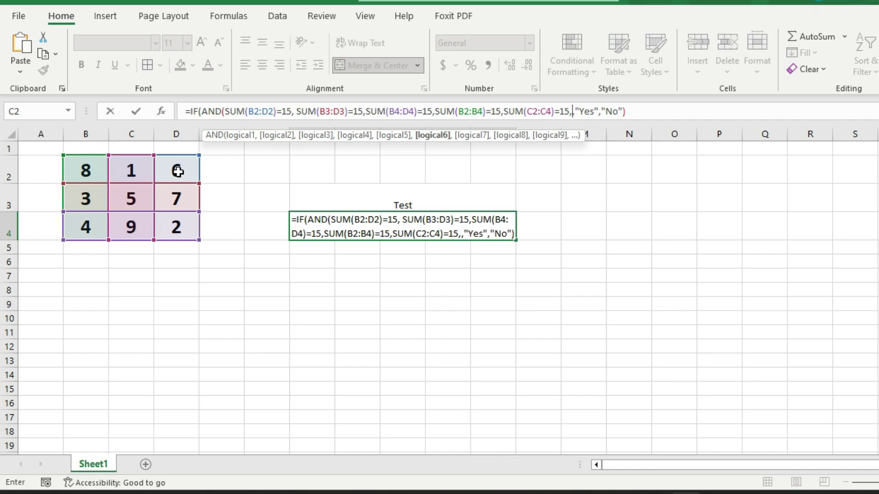
{"action": "type", "text": "sum"}
{"action": "key", "text": "Tab"}
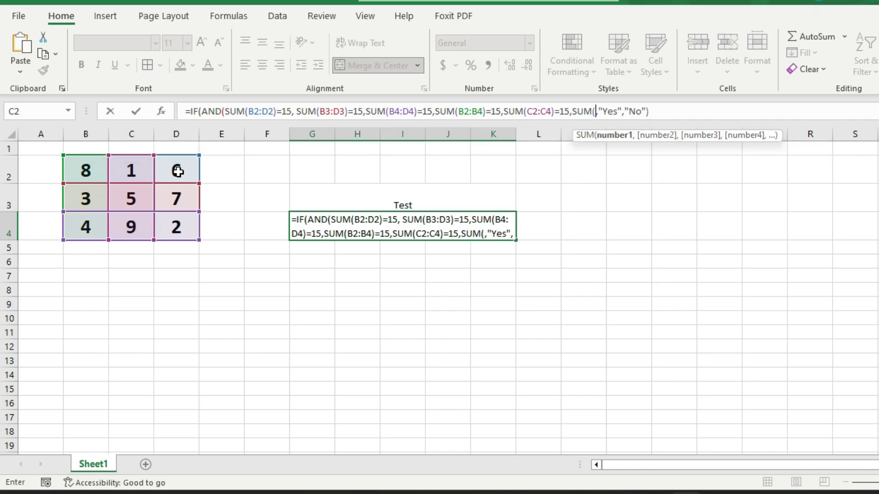
{"action": "left_click_drag", "start_coordinate": [177, 171], "coordinate": [185, 234]}
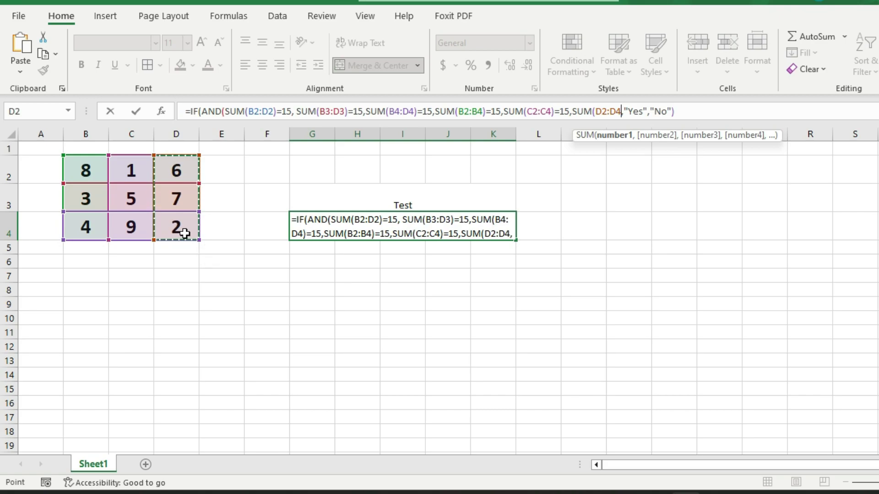
{"action": "type", "text": ")="}
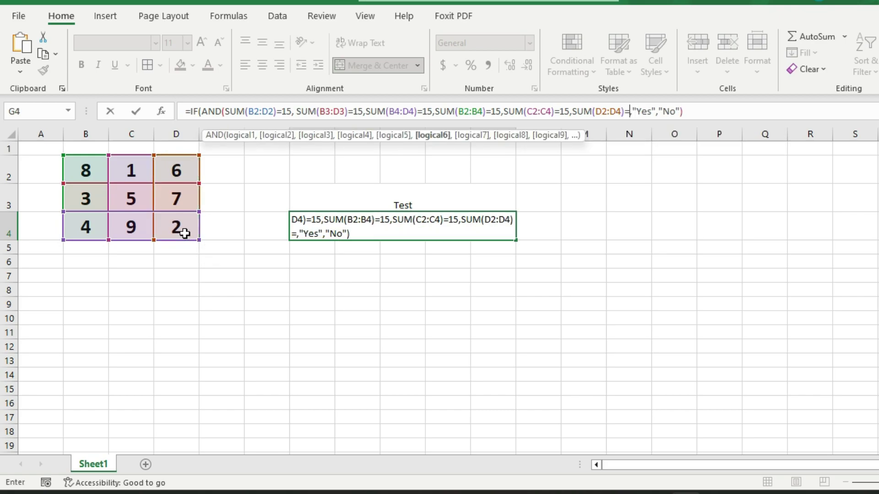
{"action": "type", "text": "15,"}
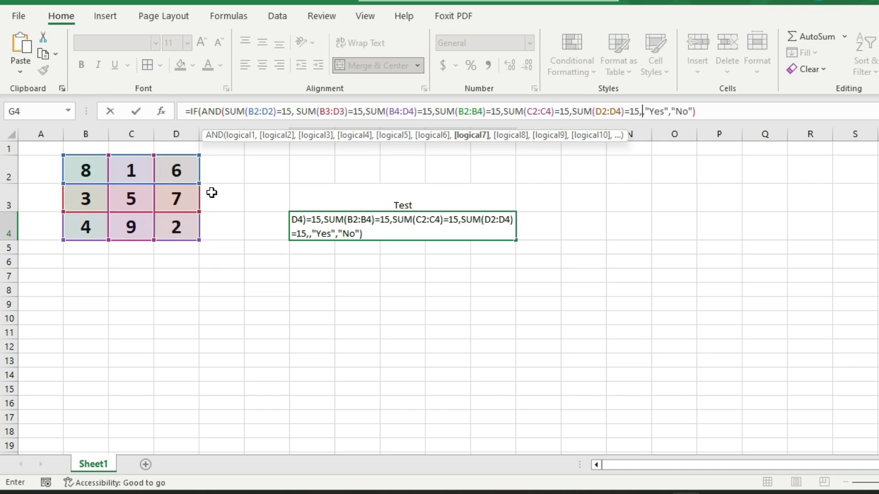
- Add the diagonal test B2+C3+D4=15 followed by a comma, fixing stray characters
{"action": "left_click", "coordinate": [88, 173]}
{"action": "type", "text": "_"}
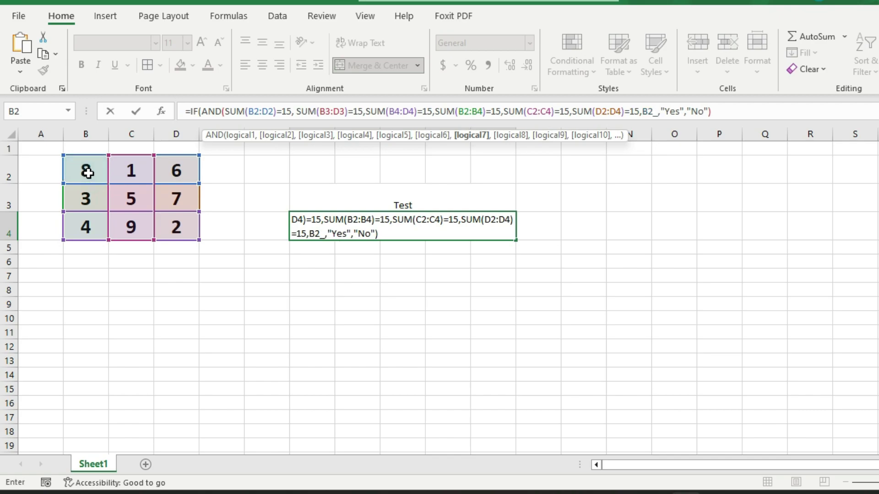
{"action": "key", "text": "BackSpace"}
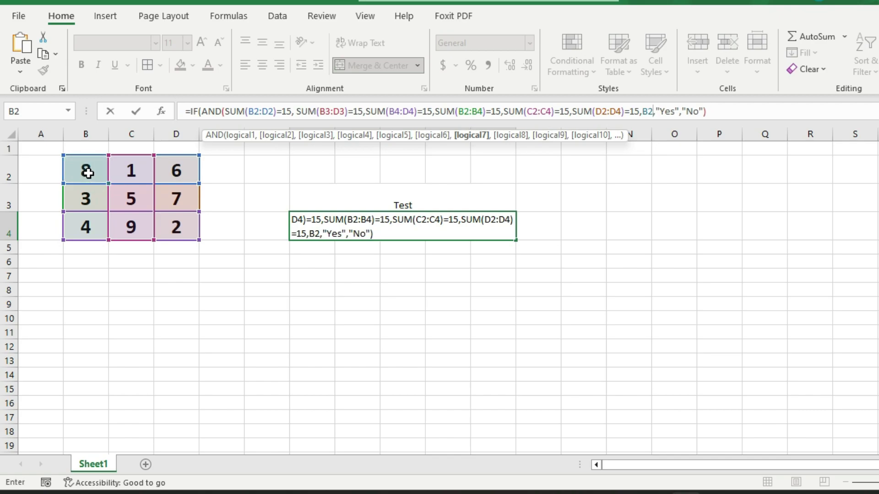
{"action": "type", "text": "+"}
{"action": "left_click", "coordinate": [127, 202]}
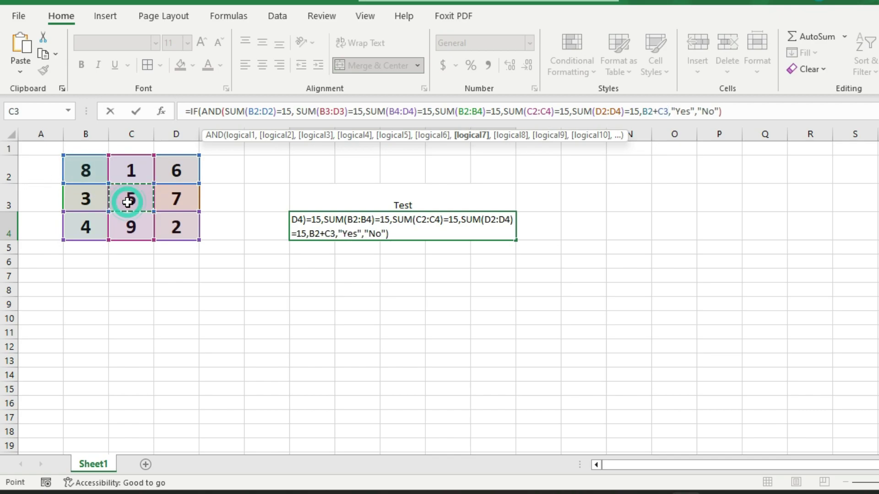
{"action": "type", "text": "+"}
{"action": "left_click", "coordinate": [172, 227]}
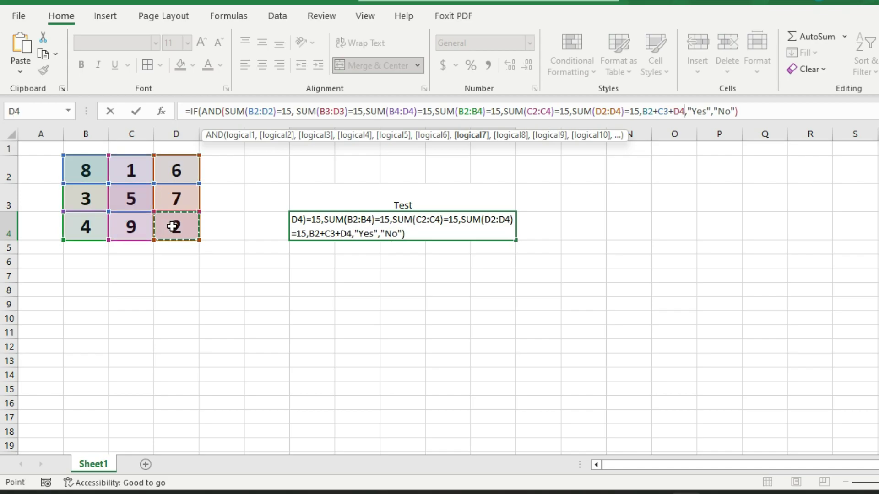
{"action": "left_click", "coordinate": [173, 226]}
{"action": "type", "text": "="}
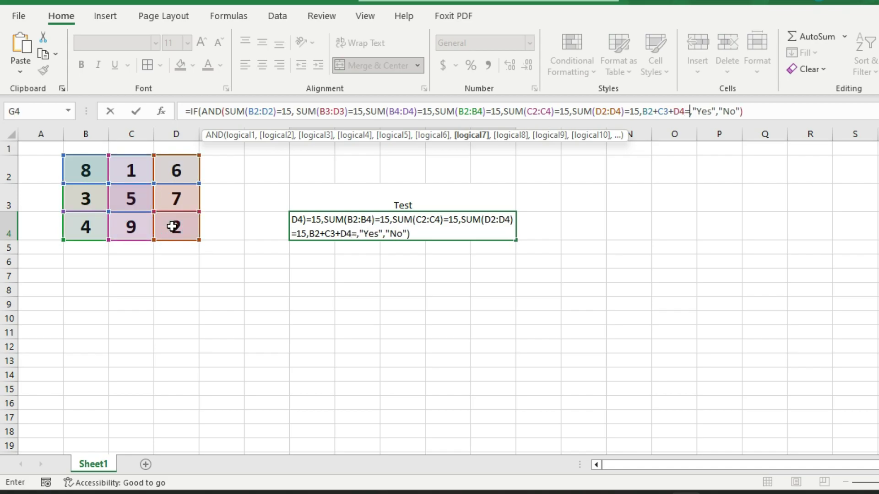
{"action": "type", "text": "15"}
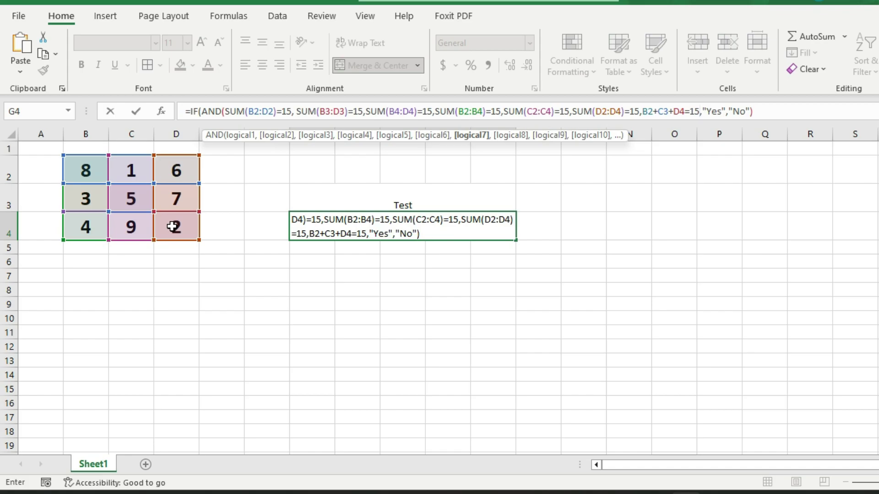
{"action": "type", "text": "."}
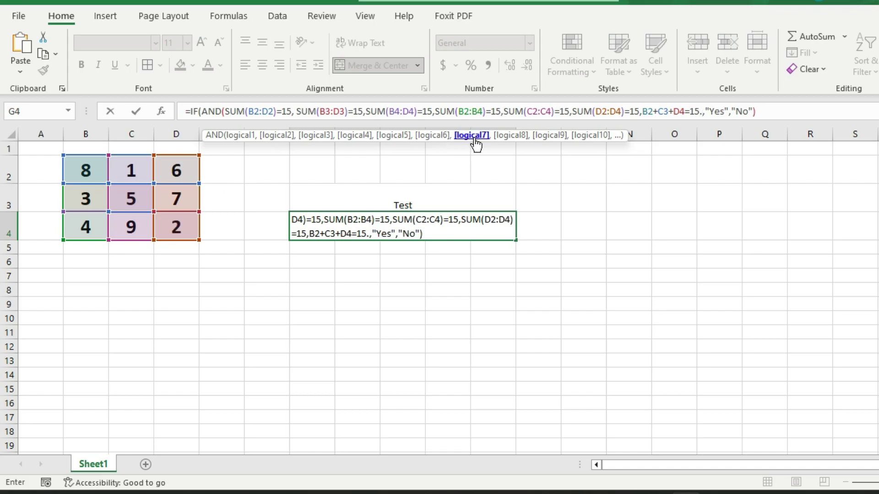
{"action": "key", "text": "BackSpace"}
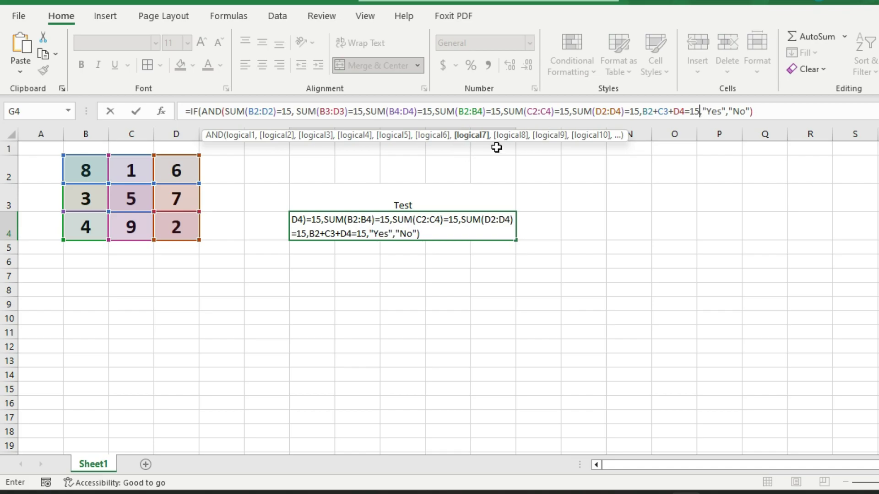
{"action": "type", "text": ","}
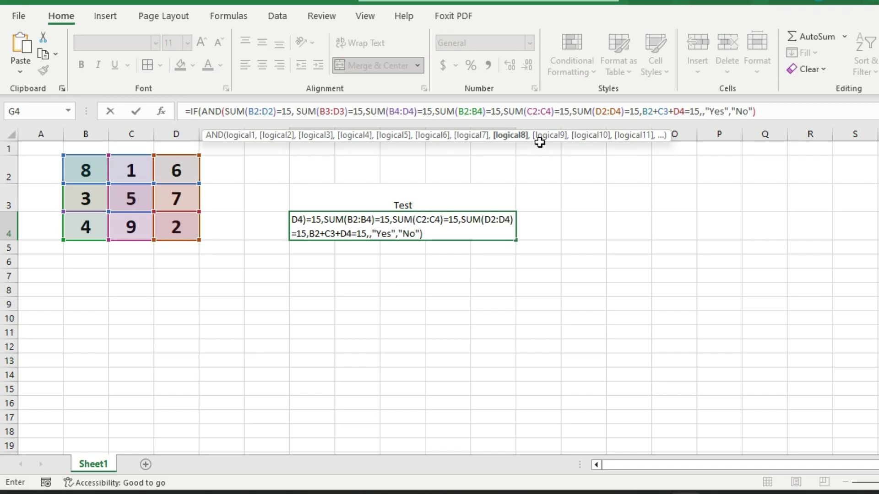
- Add the anti-diagonal test D2+C3+B4=15 and commit, triggering a missing-parenthesis warning
{"action": "left_click", "coordinate": [182, 170]}
{"action": "type", "text": "+"}
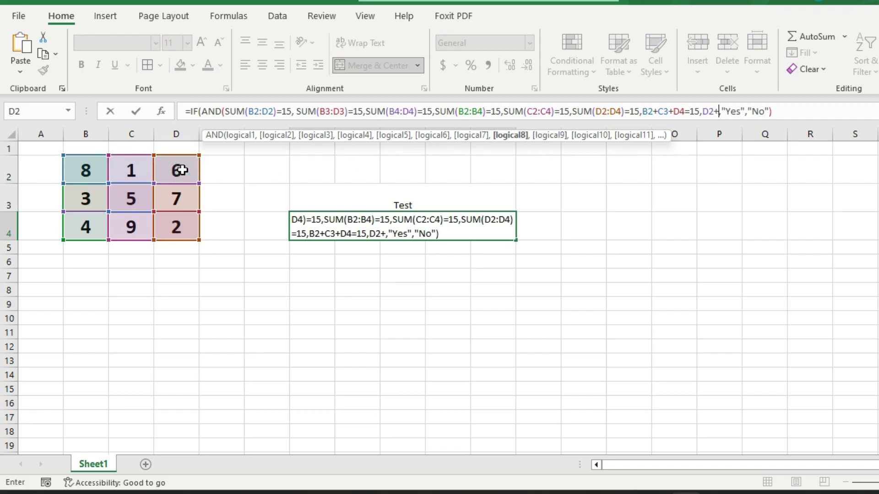
{"action": "left_click", "coordinate": [114, 195]}
{"action": "type", "text": "+"}
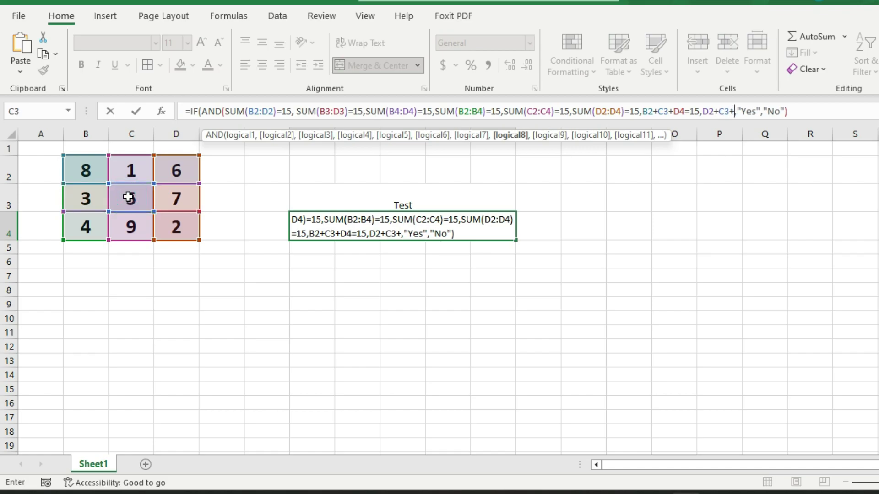
{"action": "left_click", "coordinate": [88, 226]}
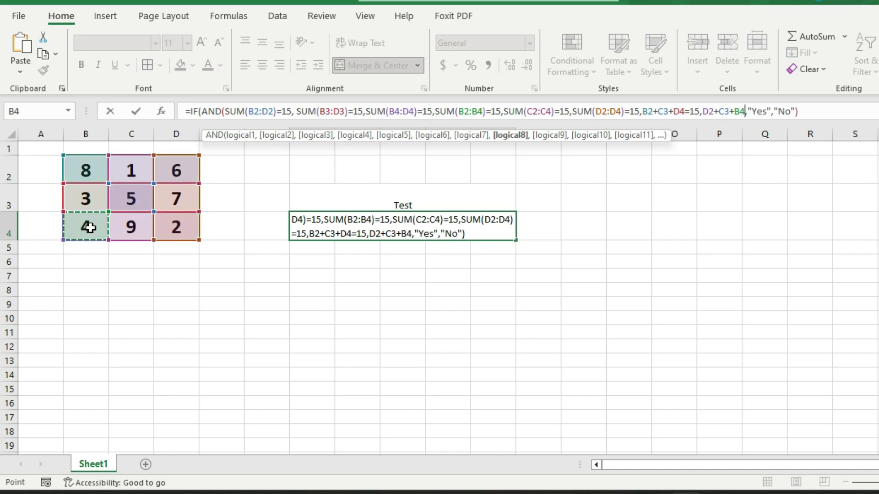
{"action": "type", "text": "=15"}
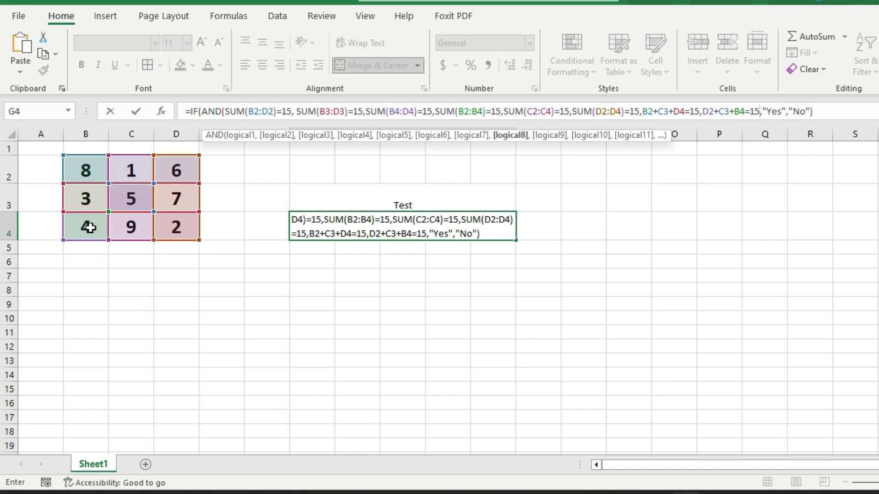
{"action": "key", "text": "Return"}
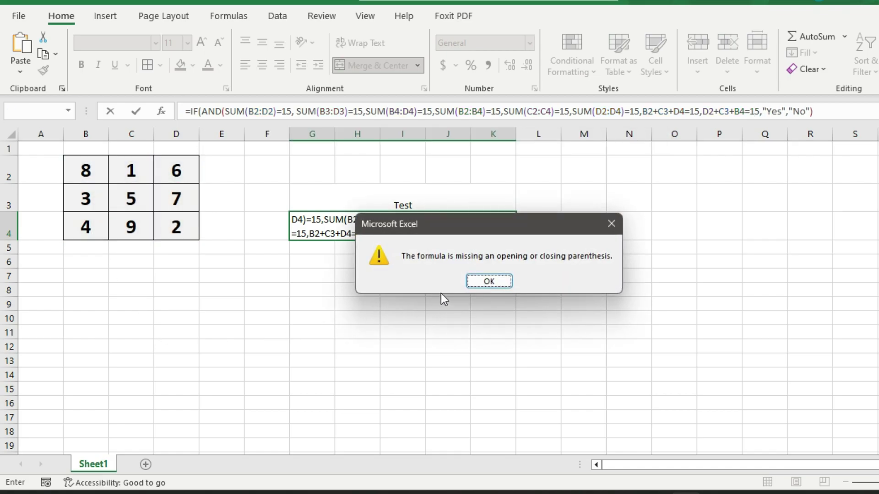
- Add the missing ) after B4=15 so the Test formula closes AND and shows Yes
{"action": "left_click", "coordinate": [482, 280]}
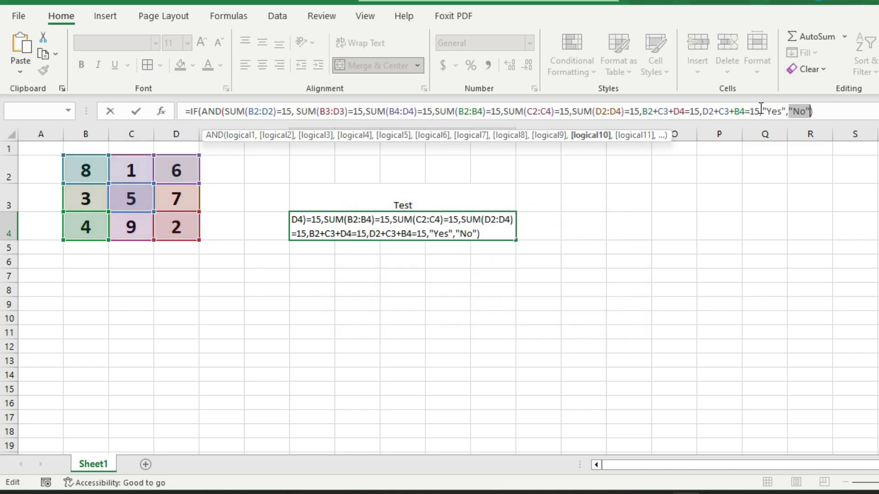
{"action": "left_click", "coordinate": [761, 111]}
{"action": "type", "text": ")"}
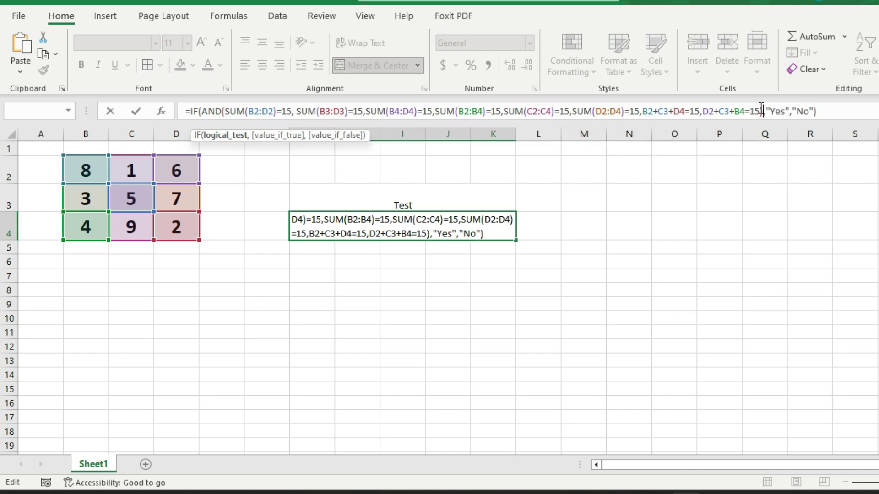
{"action": "key", "text": "Return"}
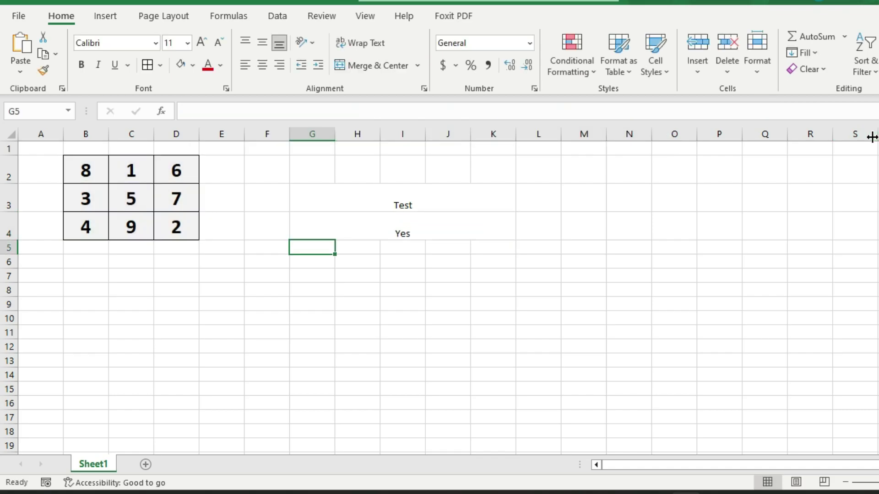
- Review the AND conditions in G4's formula and keep it unchanged
{"action": "left_click", "coordinate": [408, 221]}
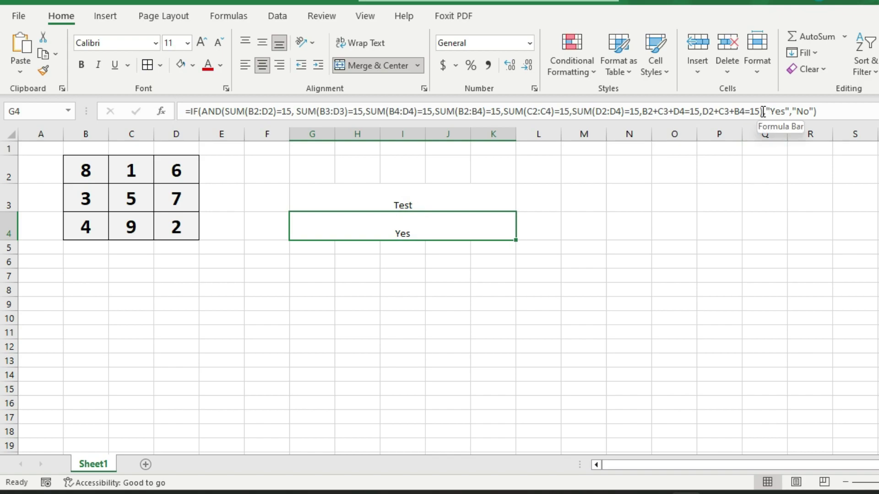
{"action": "mouse_move", "coordinate": [763, 112]}
{"action": "left_mouse_down"}
{"action": "mouse_move", "coordinate": [234, 125]}
{"action": "mouse_move", "coordinate": [226, 117]}
{"action": "left_mouse_up"}
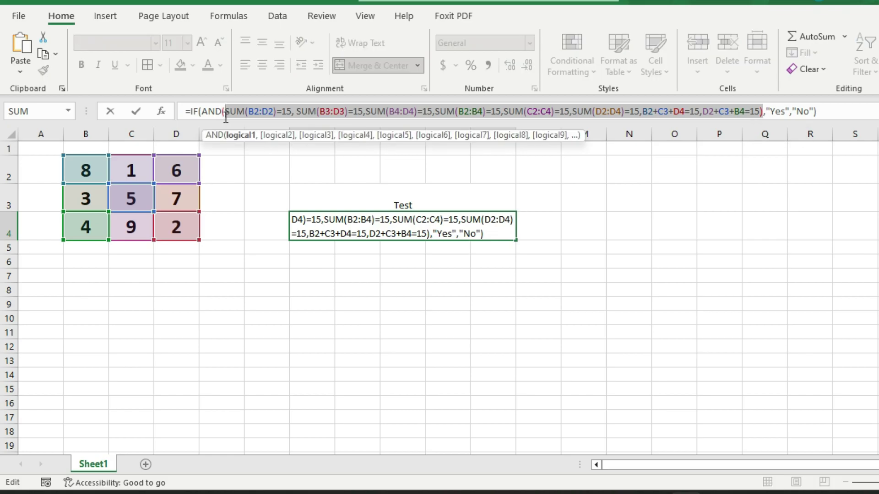
{"action": "key", "text": "Return"}
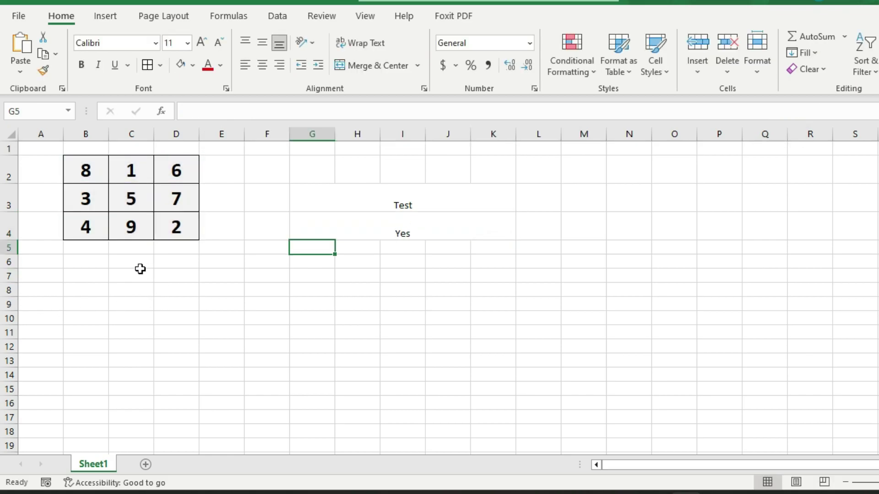
{"action": "left_click", "coordinate": [94, 227]}
{"action": "type", "text": "9"}
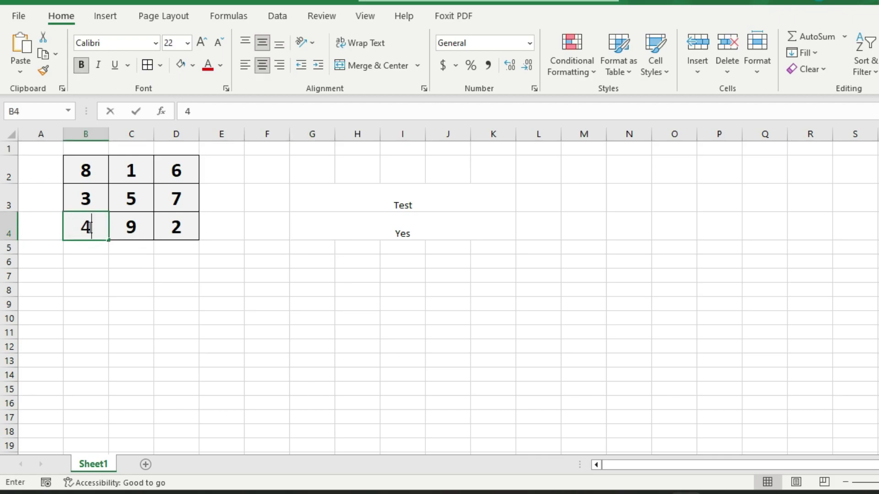
{"action": "left_click", "coordinate": [131, 226]}
{"action": "type", "text": "4"}
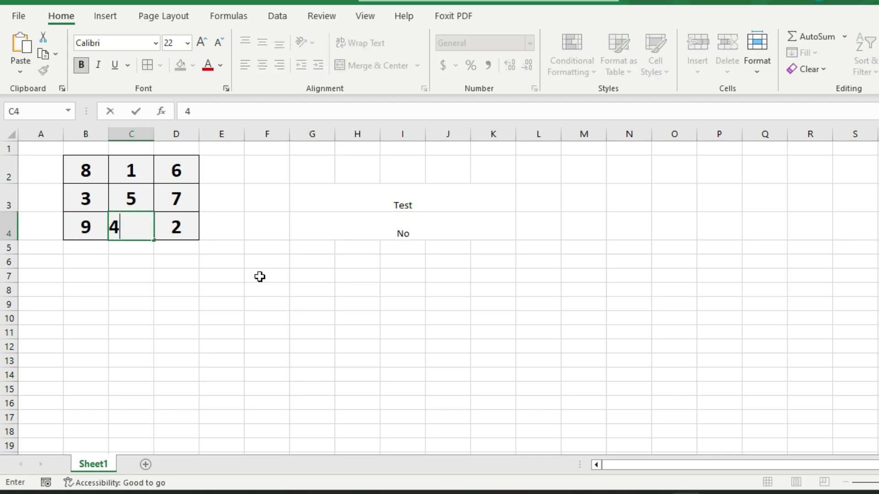
{"action": "left_click", "coordinate": [300, 299]}
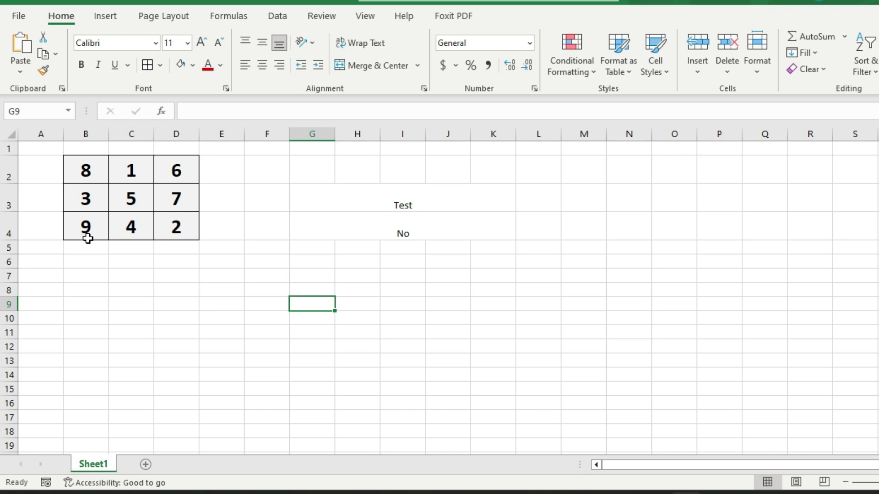
{"action": "key", "text": "ctrl+z"}
{"action": "key", "text": "ctrl+z"}
{"action": "left_click", "coordinate": [238, 270]}
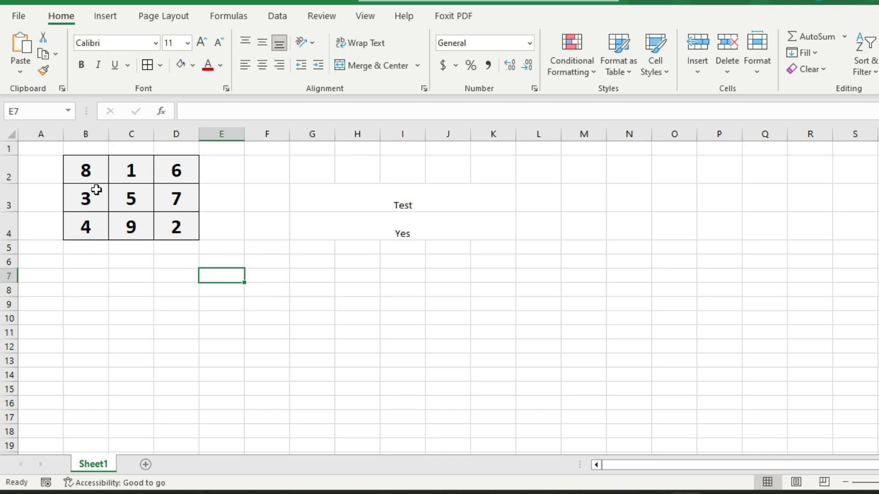
{"action": "left_click_drag", "start_coordinate": [79, 165], "coordinate": [172, 221]}
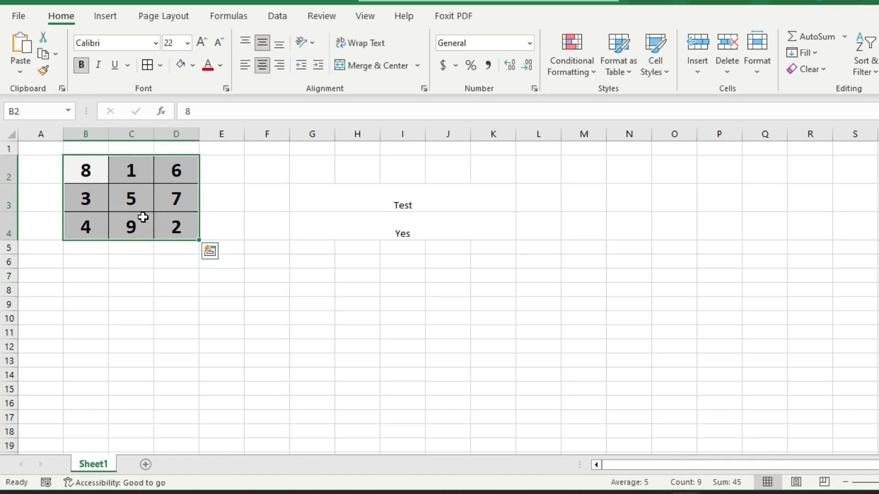
- Give B2:D4 list validation with the source 1, 2, 3, 4, 5, 6, 7, 8, 9
{"action": "left_click", "coordinate": [287, 17]}
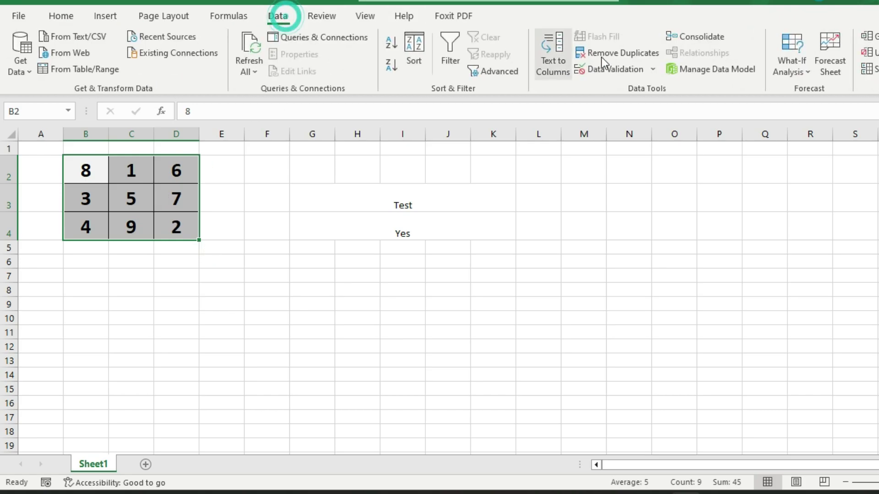
{"action": "left_click", "coordinate": [655, 73]}
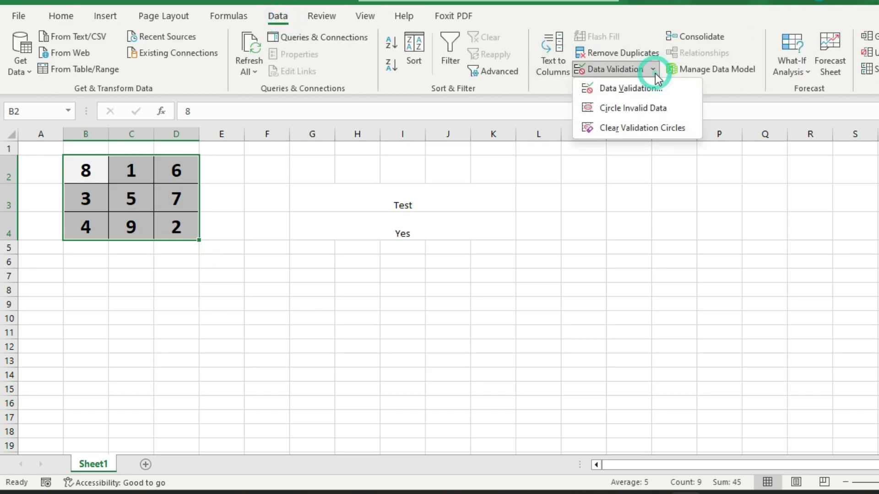
{"action": "left_click", "coordinate": [640, 88]}
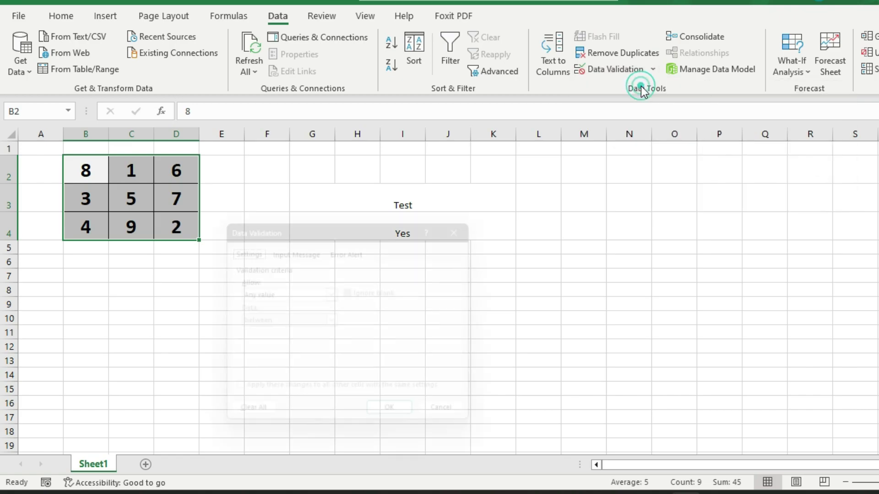
{"action": "left_click", "coordinate": [338, 295]}
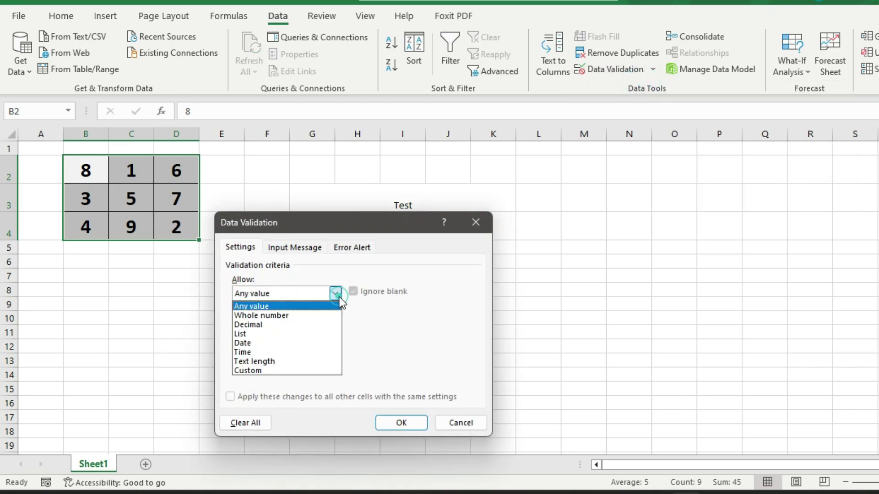
{"action": "left_click", "coordinate": [284, 331]}
{"action": "left_click", "coordinate": [271, 351]}
{"action": "type", "text": "1, 2, 3, 4, 5, 6, 7, 8, 9"}
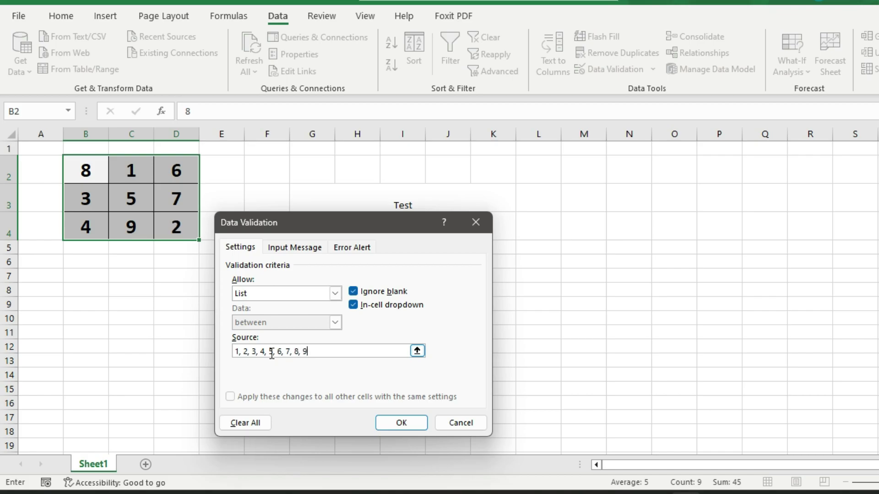
- Apply the list validation and choose 6 for B2 from its dropdown
{"action": "left_click", "coordinate": [414, 423]}
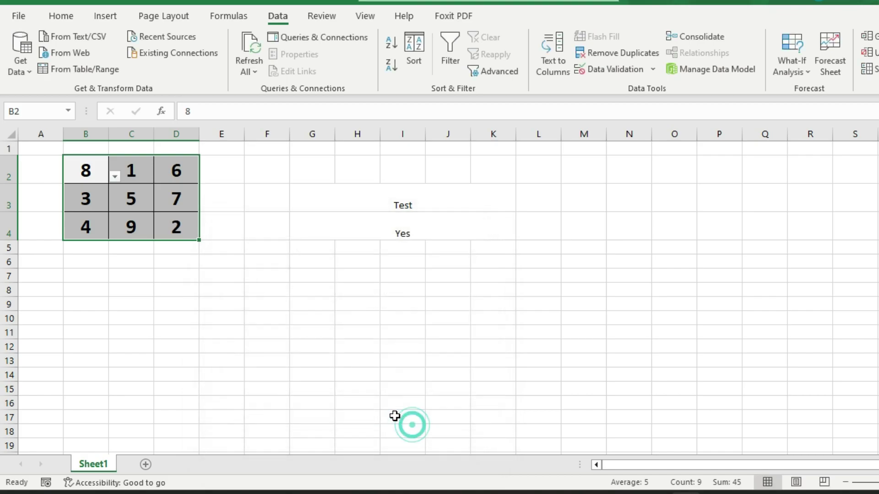
{"action": "left_click", "coordinate": [116, 215]}
{"action": "left_click", "coordinate": [95, 170]}
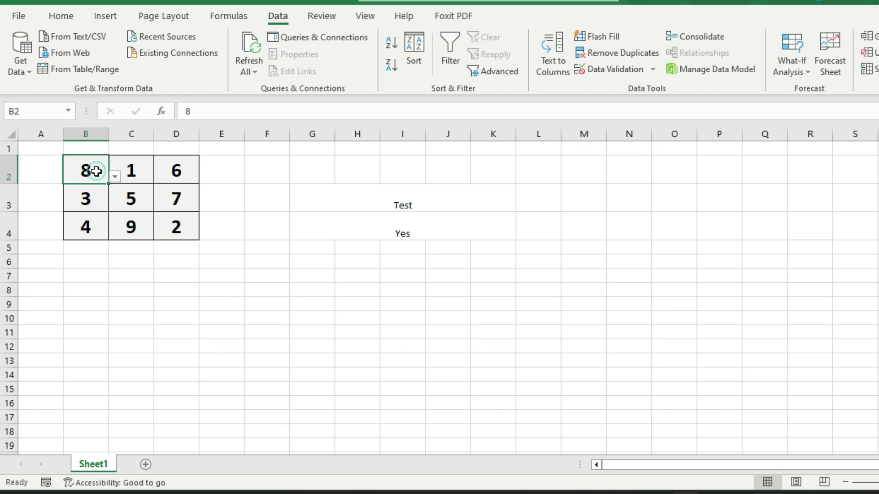
{"action": "left_click", "coordinate": [115, 177]}
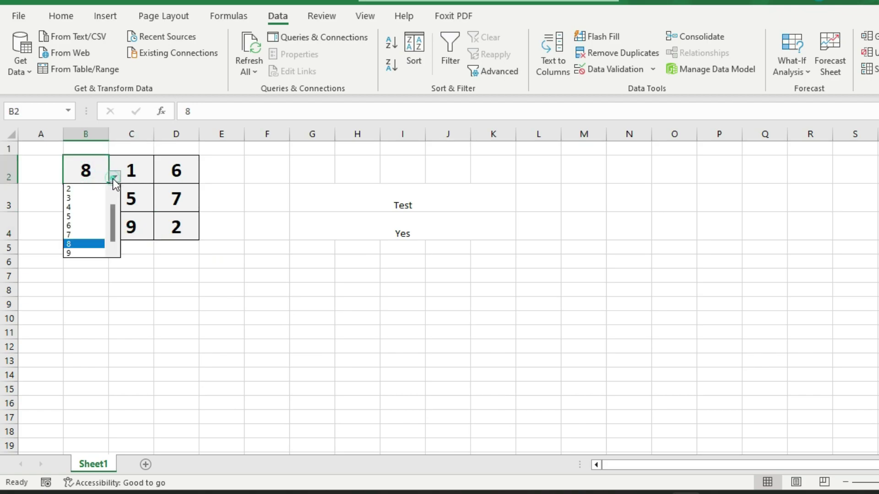
{"action": "left_click", "coordinate": [111, 225]}
{"action": "left_click_drag", "start_coordinate": [115, 191], "coordinate": [114, 241]}
{"action": "left_click", "coordinate": [83, 225]}
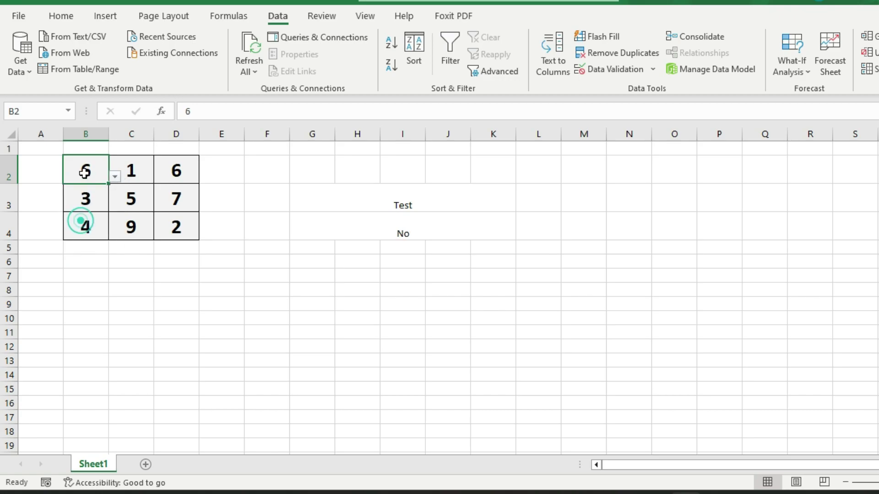
- Try entering 11 in B2, cancel the rejection, and select B2:D4
{"action": "type", "text": "11"}
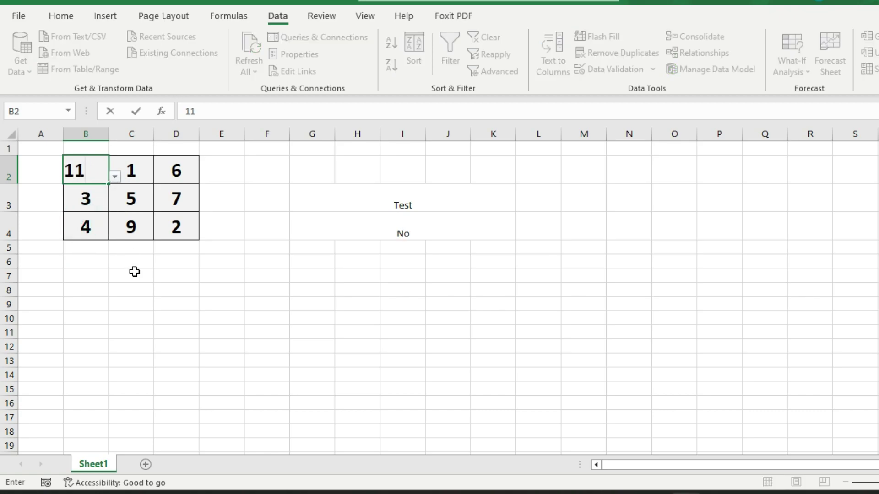
{"action": "left_click", "coordinate": [176, 298]}
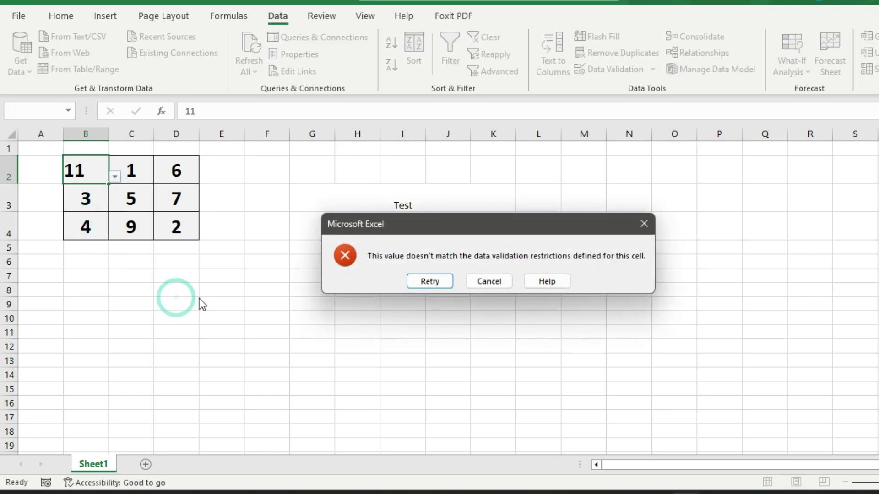
{"action": "left_click", "coordinate": [496, 284]}
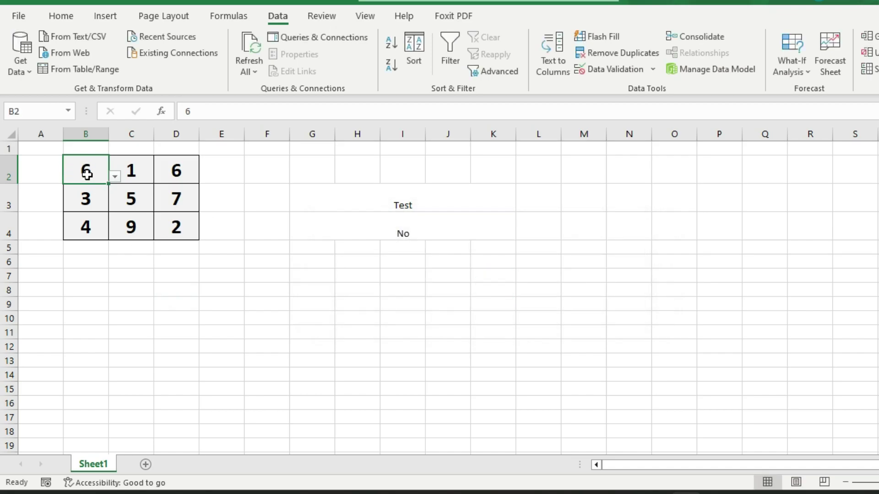
{"action": "left_click_drag", "start_coordinate": [85, 172], "coordinate": [178, 227]}
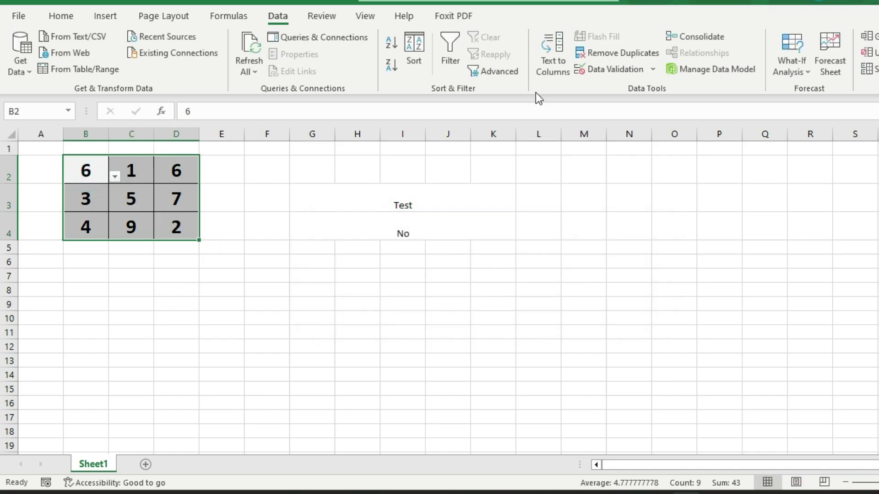
{"action": "left_click", "coordinate": [653, 70]}
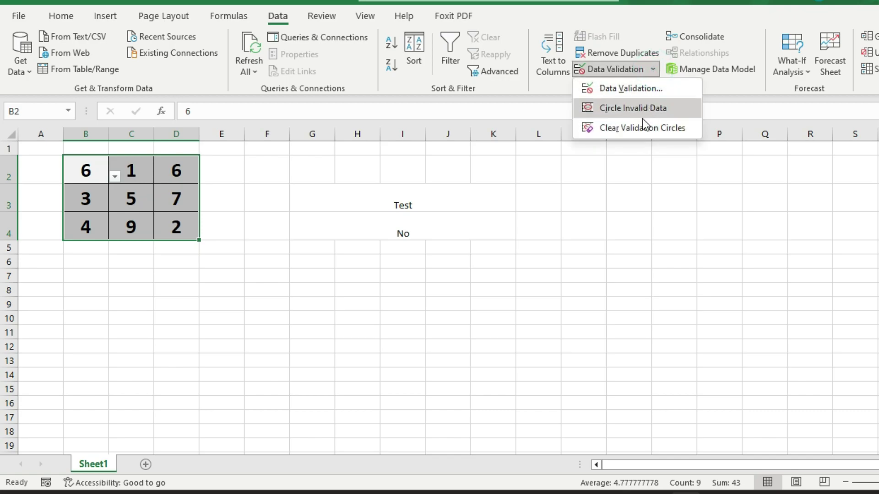
{"action": "left_click", "coordinate": [634, 128]}
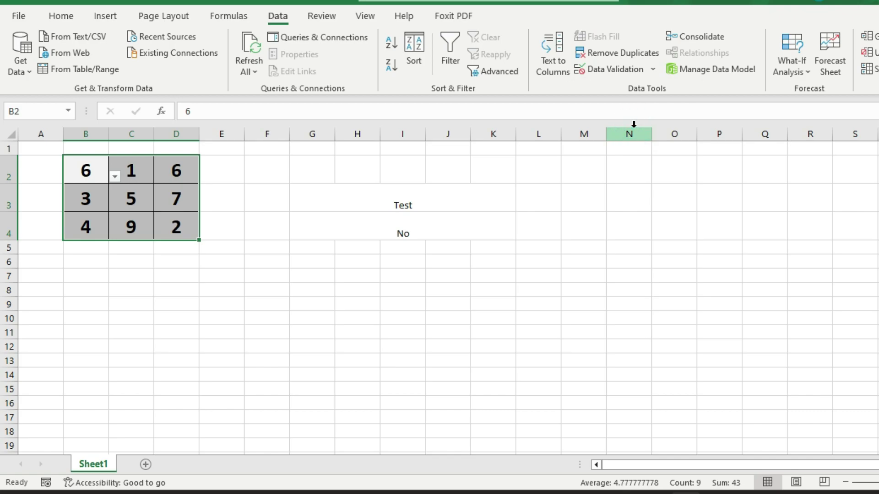
{"action": "left_click", "coordinate": [170, 207]}
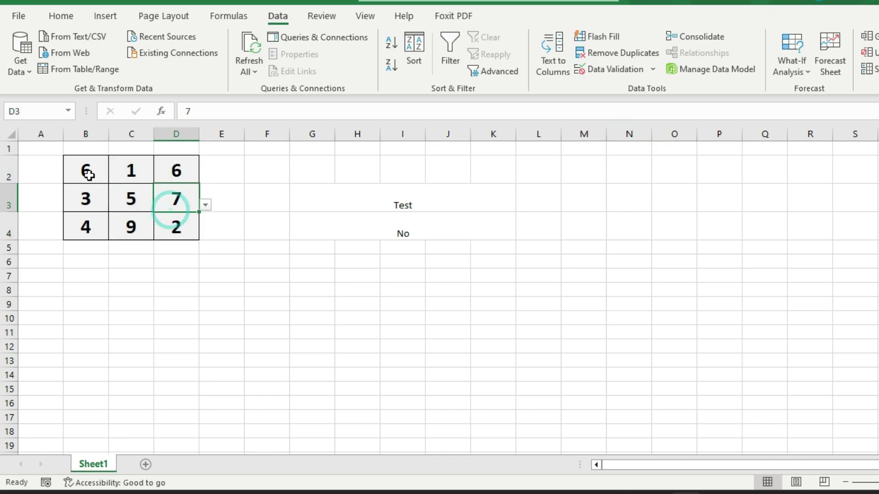
{"action": "mouse_move", "coordinate": [88, 173]}
{"action": "left_mouse_down"}
{"action": "mouse_move", "coordinate": [164, 209]}
{"action": "mouse_move", "coordinate": [166, 224]}
{"action": "left_mouse_up"}
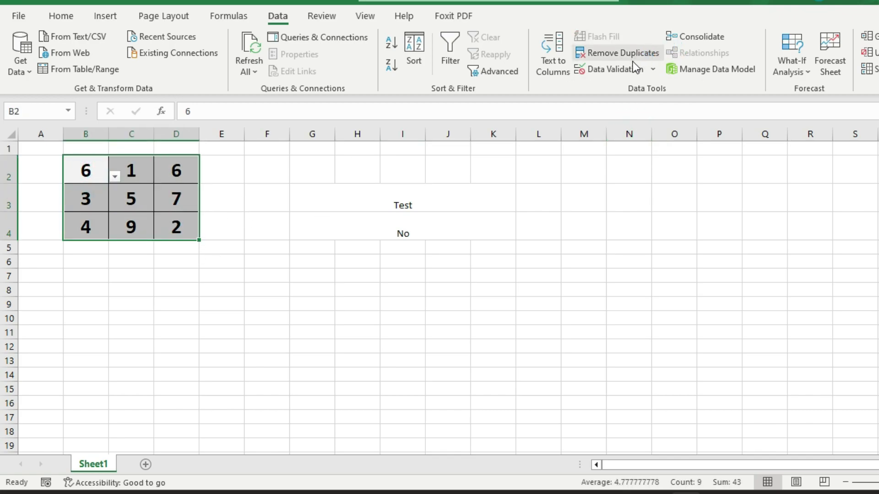
- Change B2:D4's validation from List to Any value
{"action": "left_click", "coordinate": [653, 71]}
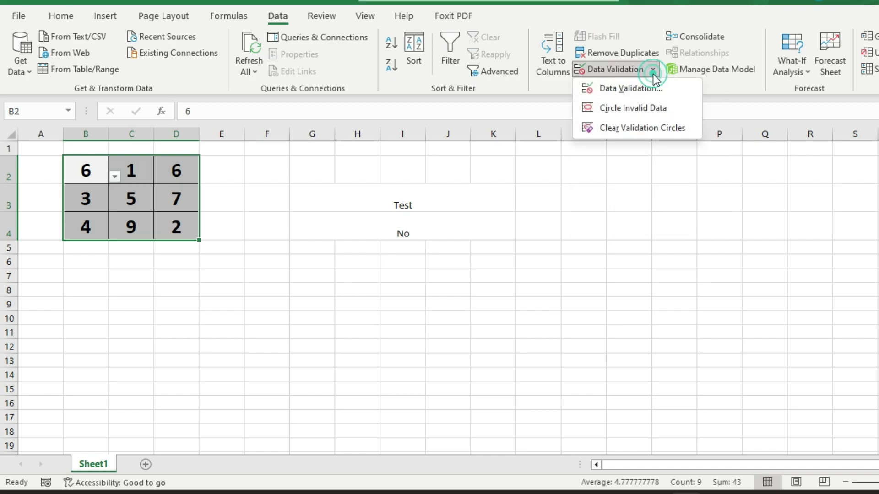
{"action": "left_click", "coordinate": [638, 89]}
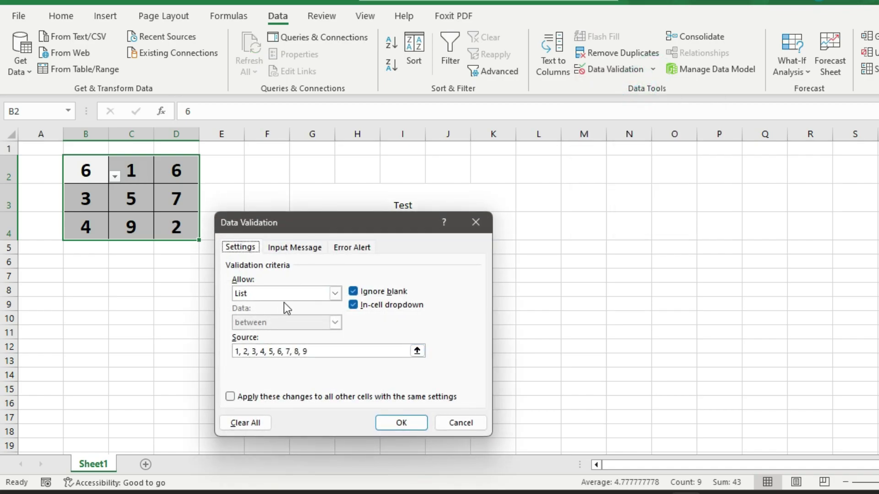
{"action": "left_click", "coordinate": [336, 294]}
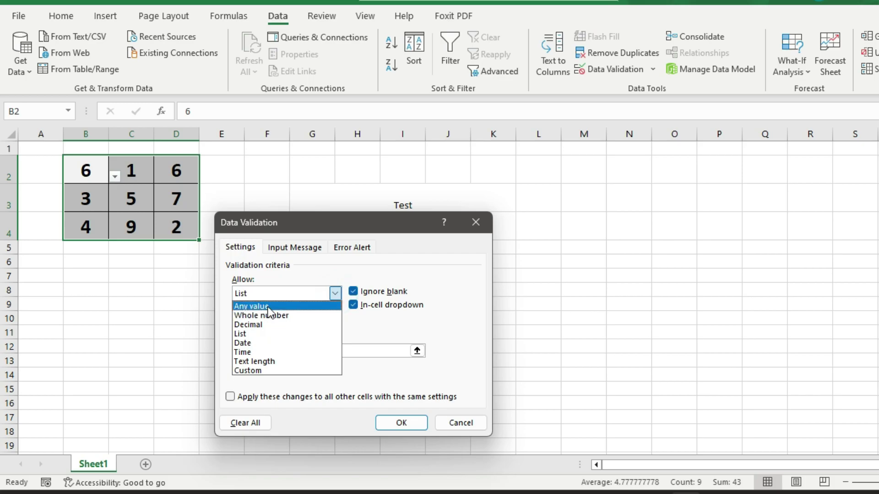
{"action": "left_click", "coordinate": [269, 306]}
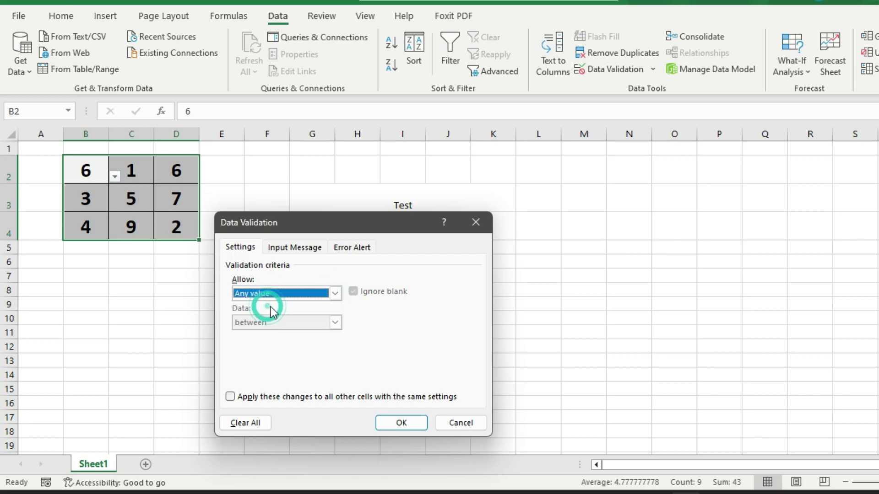
{"action": "left_click", "coordinate": [402, 423]}
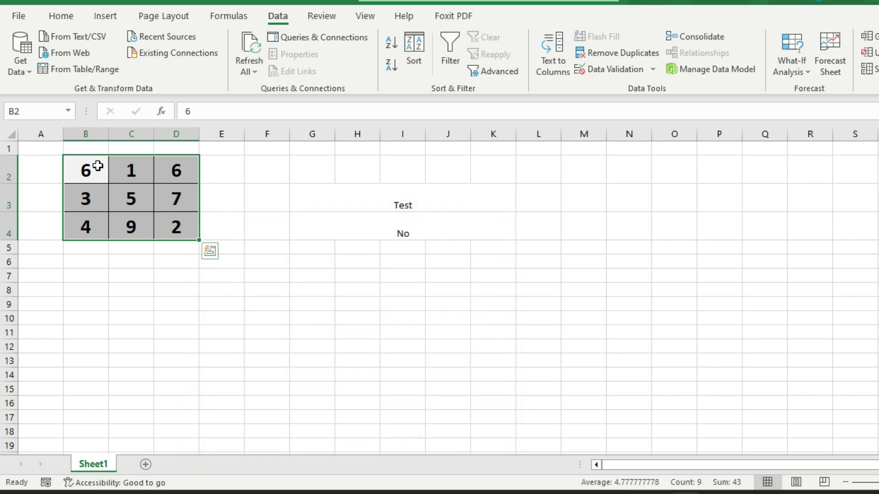
{"action": "left_click", "coordinate": [170, 217]}
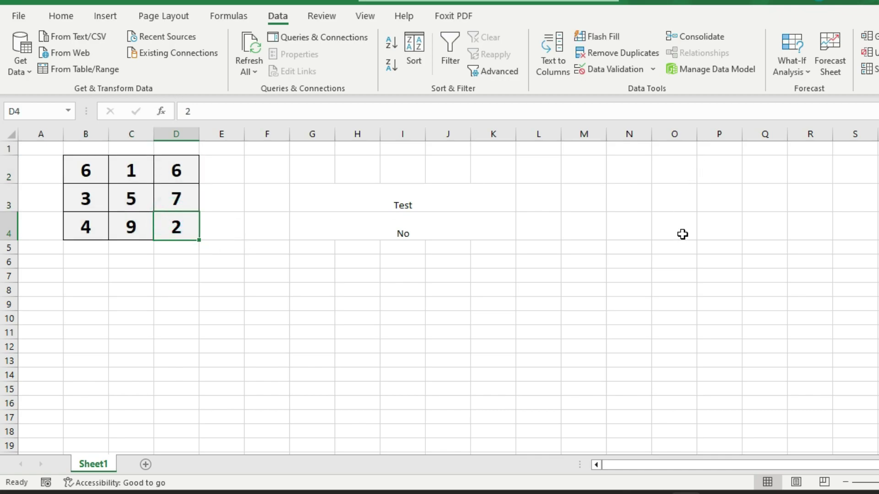
- Build a 1–9 helper list in column P, starting with 1 in P5
{"action": "left_click", "coordinate": [705, 244]}
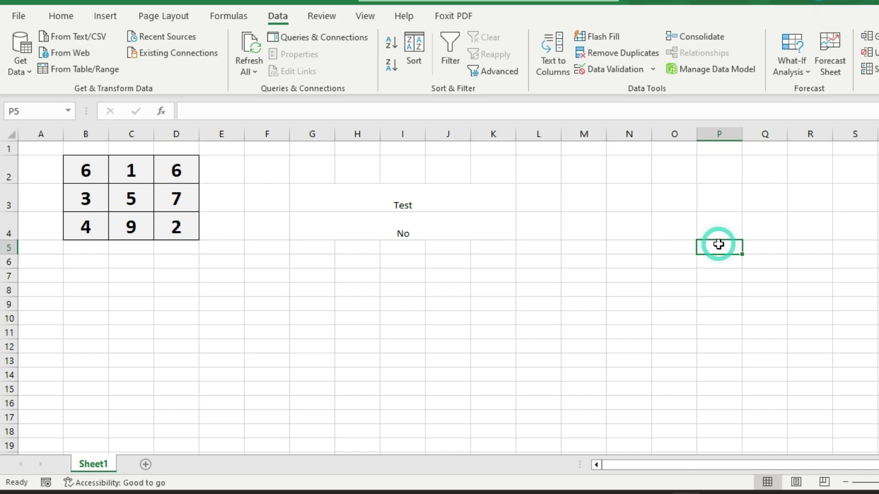
{"action": "type", "text": "1"}
{"action": "key", "text": "Return"}
{"action": "key", "text": "Return"}
{"action": "left_click_drag", "start_coordinate": [719, 245], "coordinate": [741, 362]}
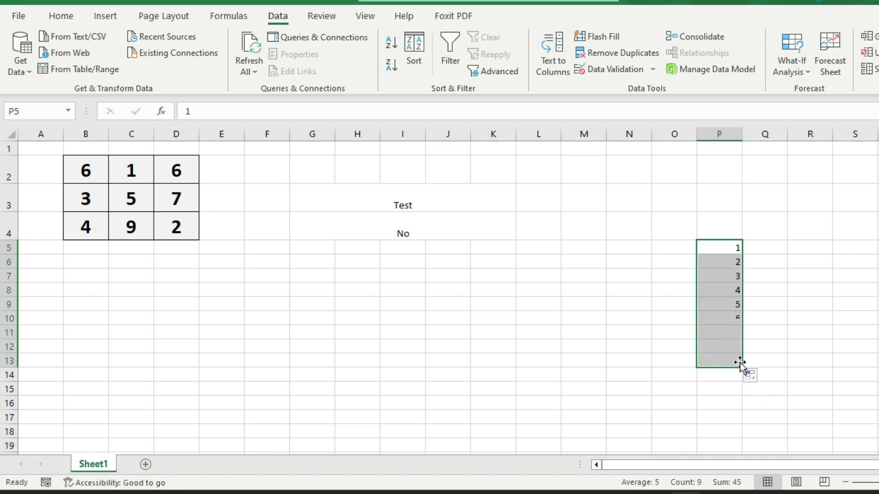
- Give B2:D4 list validation sourced from P5:P13, keeping 6 in B2
{"action": "left_click_drag", "start_coordinate": [87, 173], "coordinate": [176, 226]}
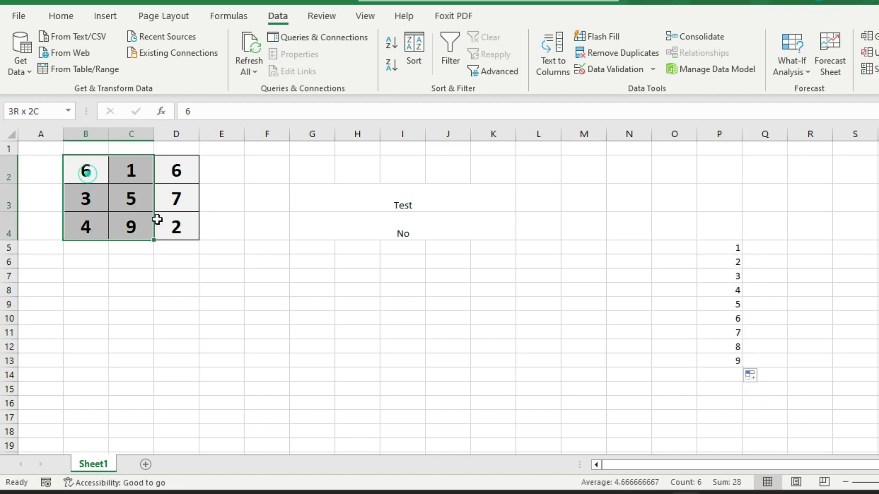
{"action": "left_click", "coordinate": [654, 68]}
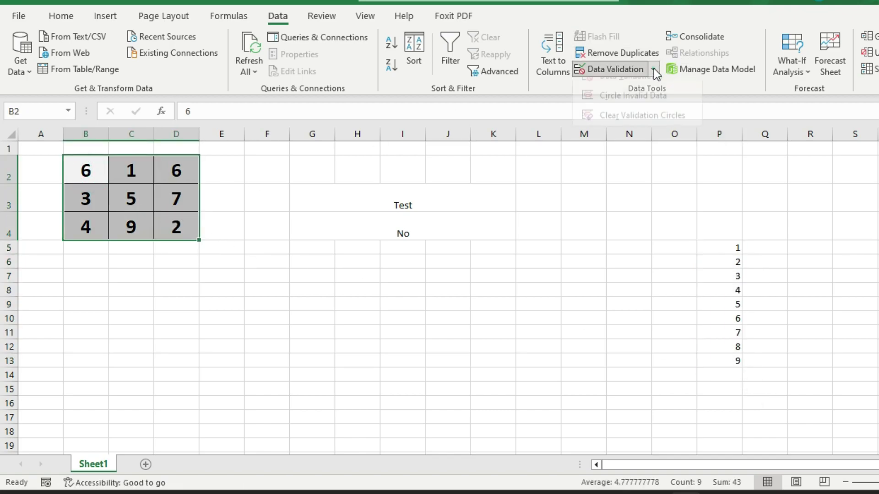
{"action": "left_click", "coordinate": [644, 86]}
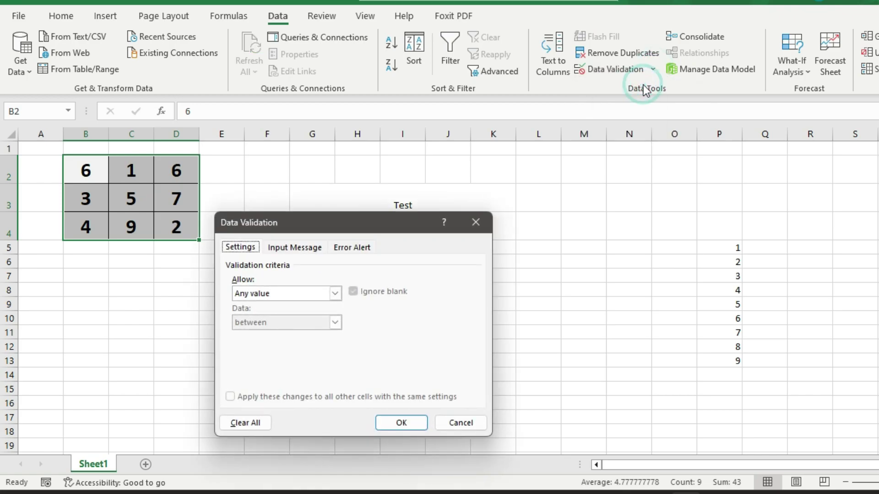
{"action": "left_click", "coordinate": [336, 293]}
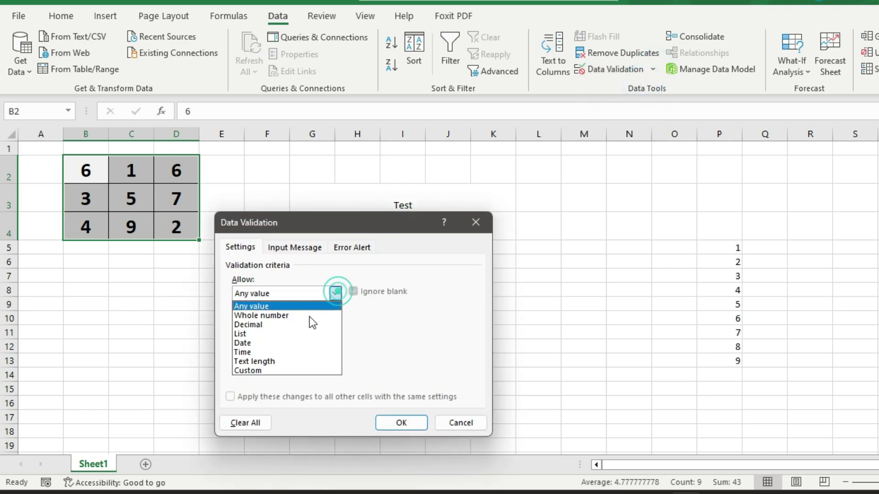
{"action": "left_click", "coordinate": [283, 334]}
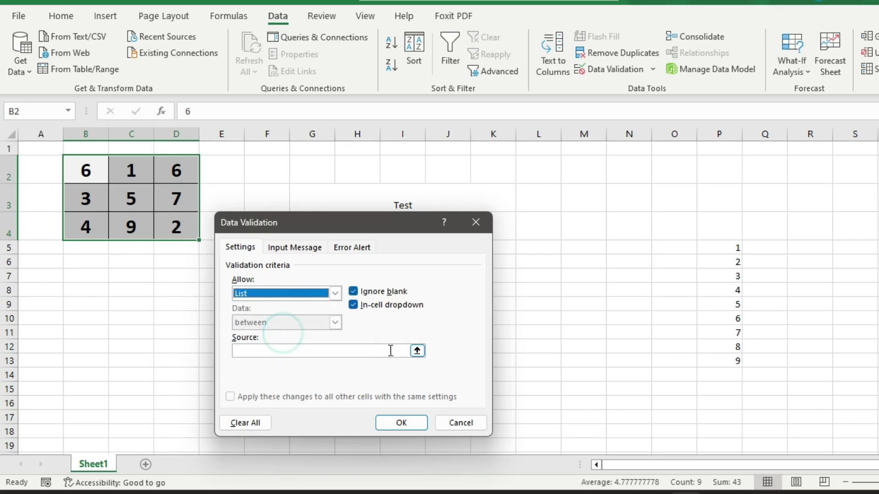
{"action": "left_click", "coordinate": [417, 351]}
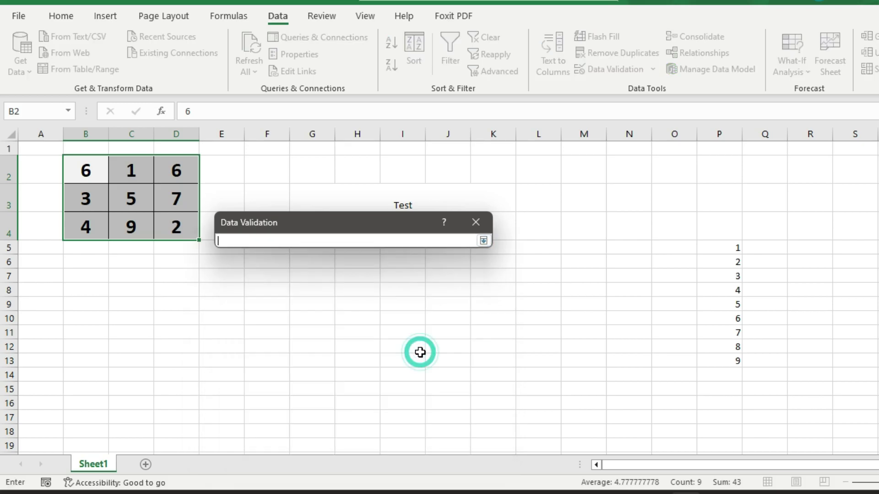
{"action": "left_click", "coordinate": [716, 251]}
{"action": "left_click_drag", "start_coordinate": [716, 250], "coordinate": [718, 361]}
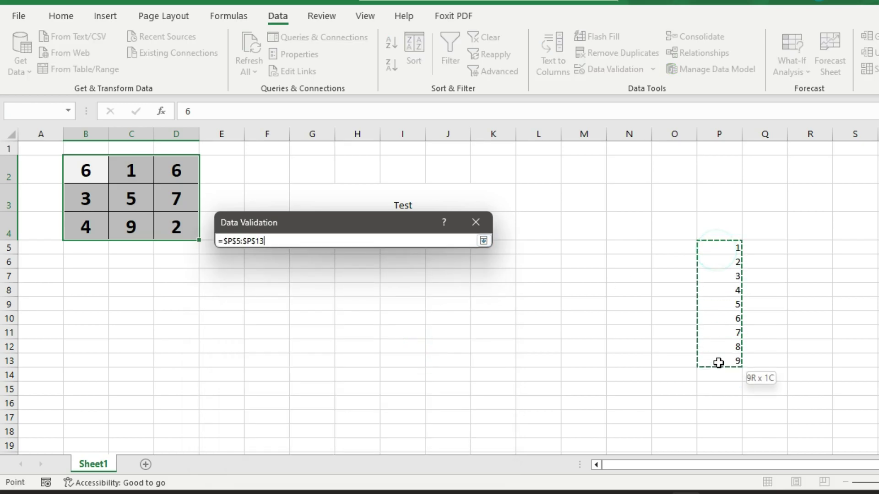
{"action": "left_click", "coordinate": [484, 241]}
{"action": "left_click", "coordinate": [401, 423]}
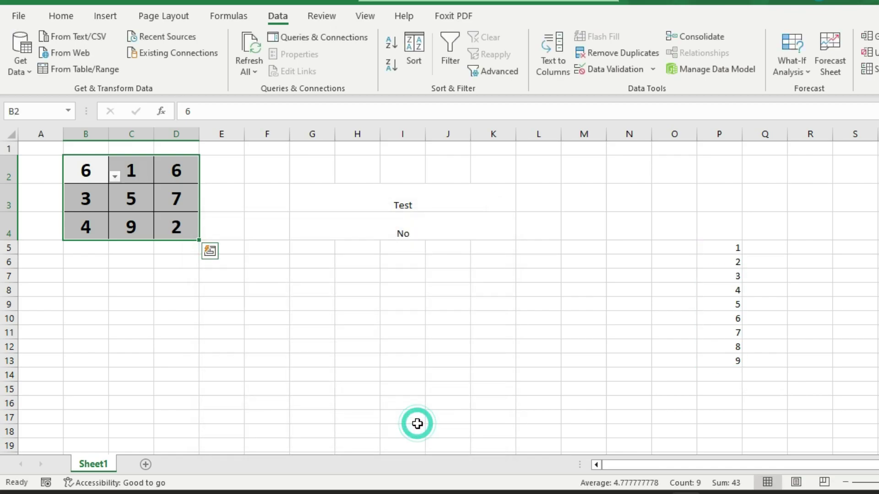
{"action": "left_click", "coordinate": [115, 177]}
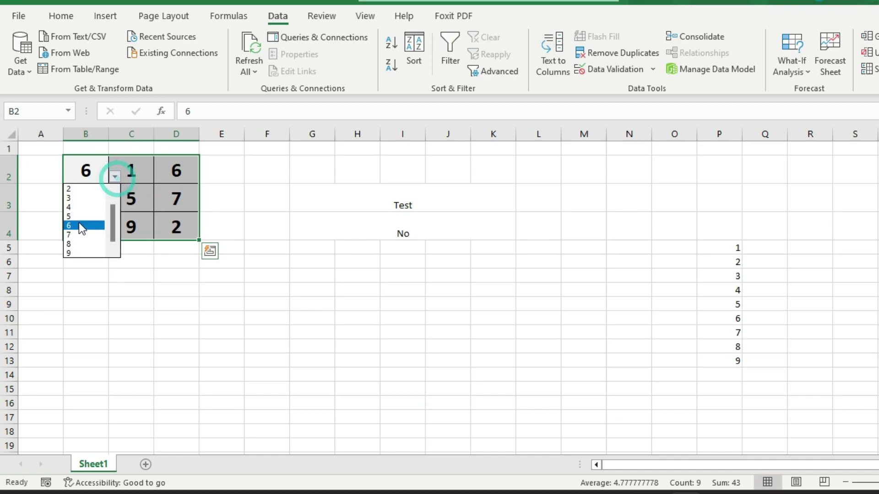
{"action": "left_click", "coordinate": [78, 224]}
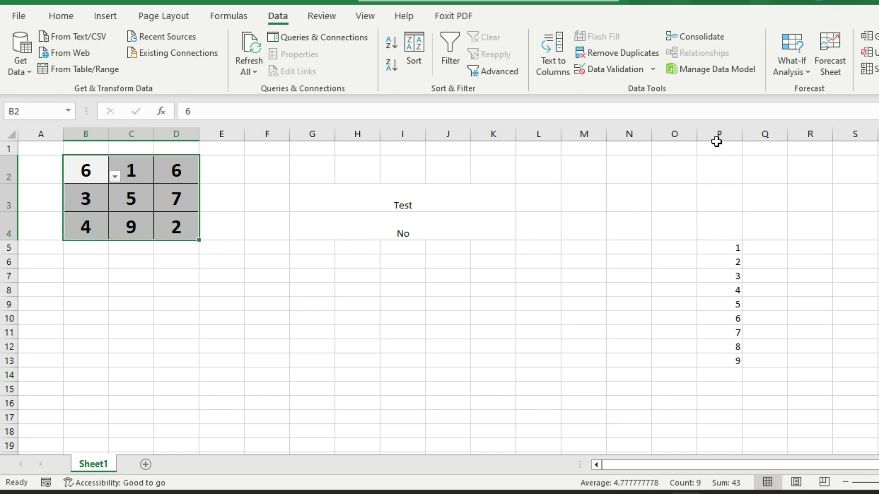
- Hide column P, which holds the 1–9 source values
{"action": "left_click", "coordinate": [719, 128]}
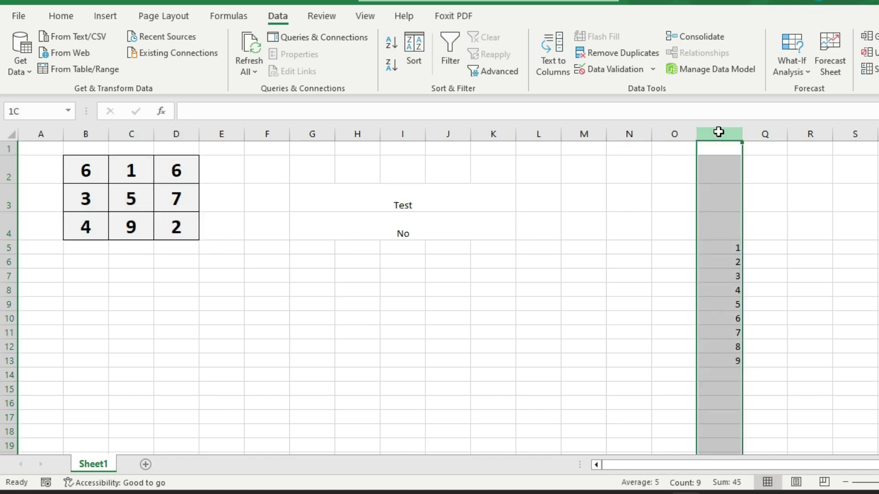
{"action": "right_click", "coordinate": [718, 130]}
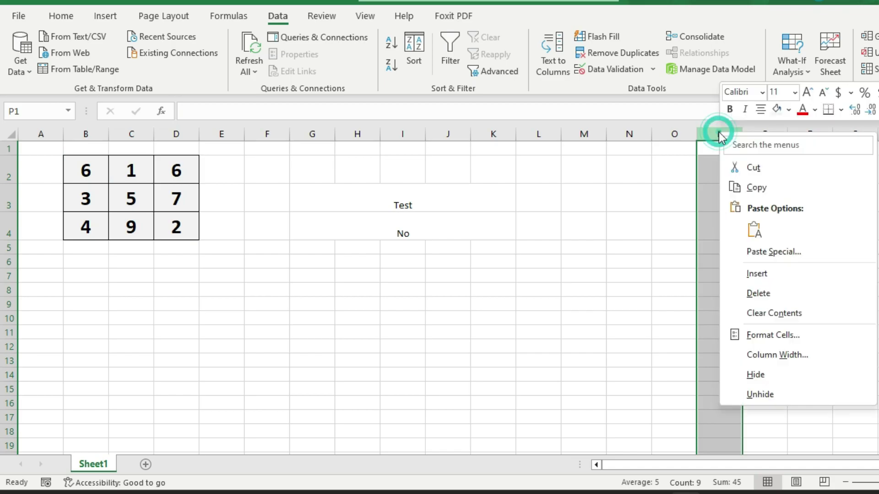
{"action": "left_click", "coordinate": [756, 375]}
{"action": "left_click", "coordinate": [523, 291]}
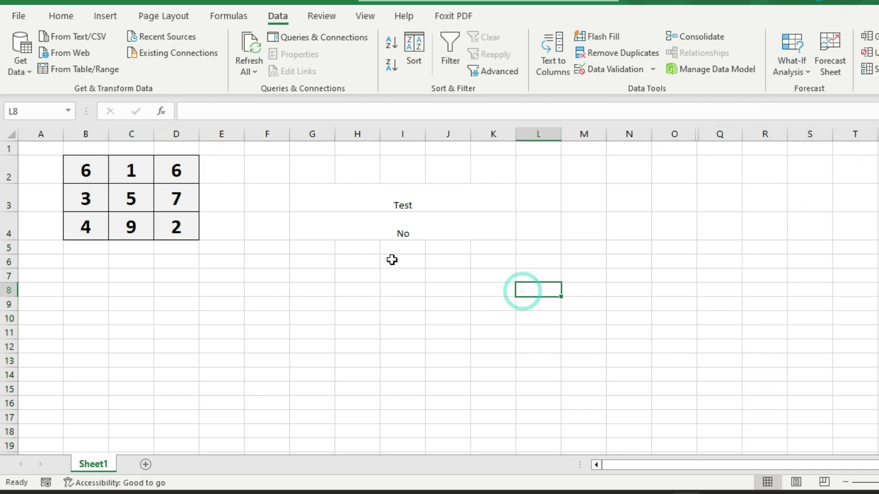
- Add an Equal To No rule on G4 with Light Red Fill and Dark Red Text
{"action": "left_click", "coordinate": [414, 234]}
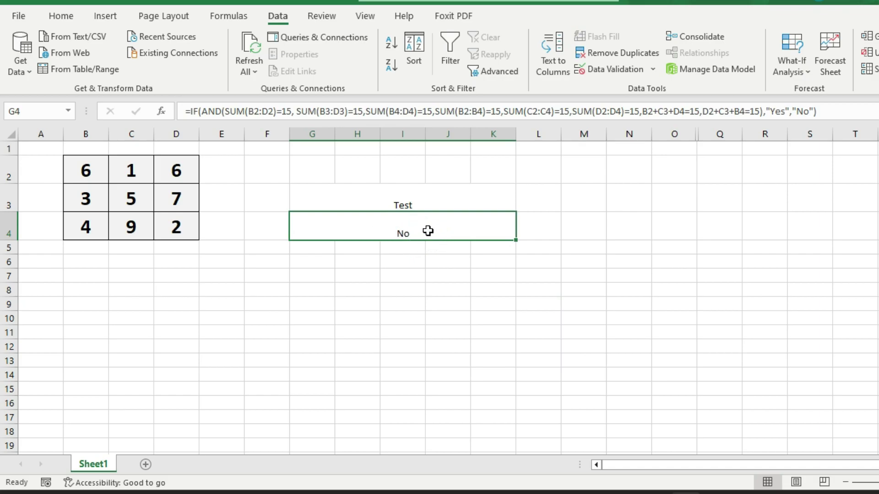
{"action": "left_click", "coordinate": [61, 18]}
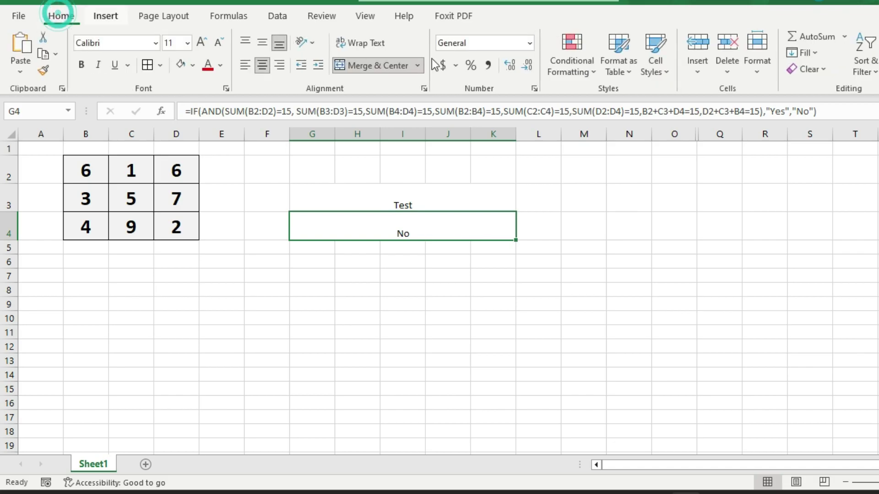
{"action": "left_click", "coordinate": [589, 72]}
{"action": "mouse_move", "coordinate": [614, 100]}
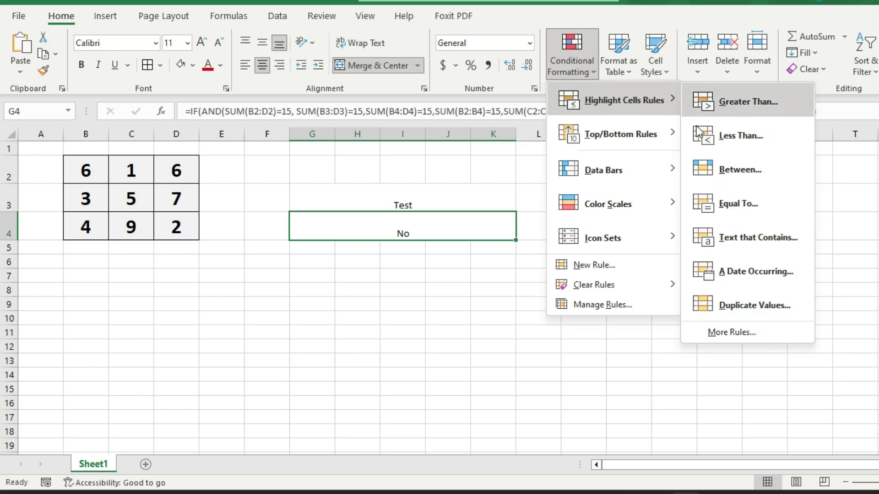
{"action": "left_click", "coordinate": [759, 209]}
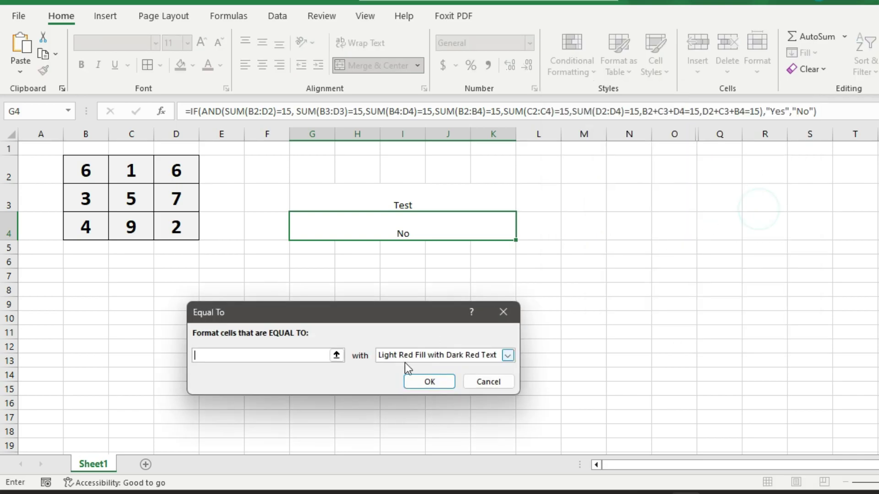
{"action": "left_click", "coordinate": [281, 355]}
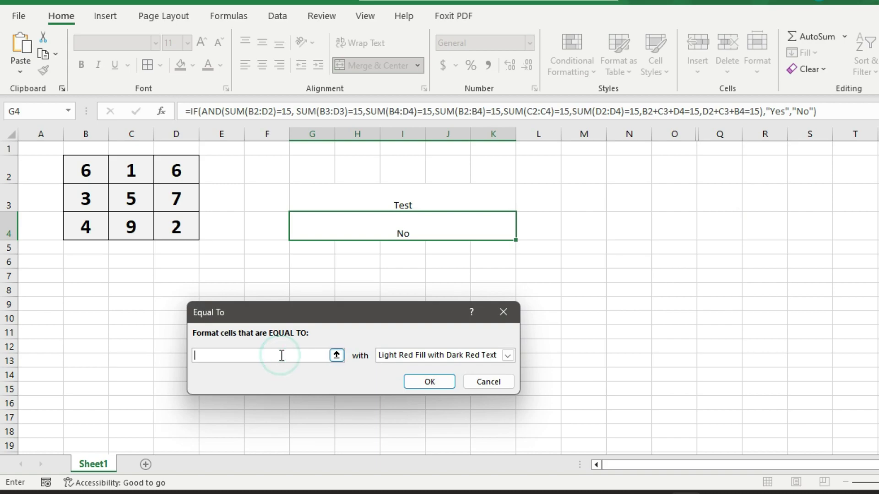
{"action": "type", "text": "No"}
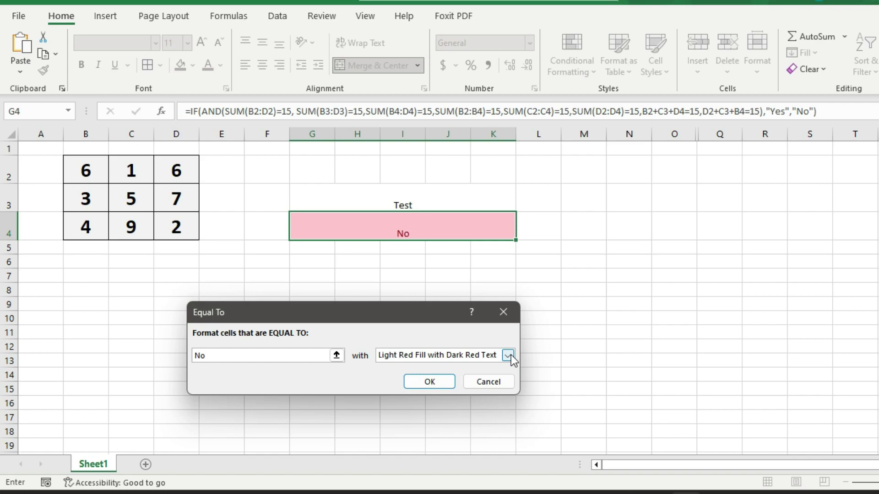
{"action": "left_click", "coordinate": [433, 385]}
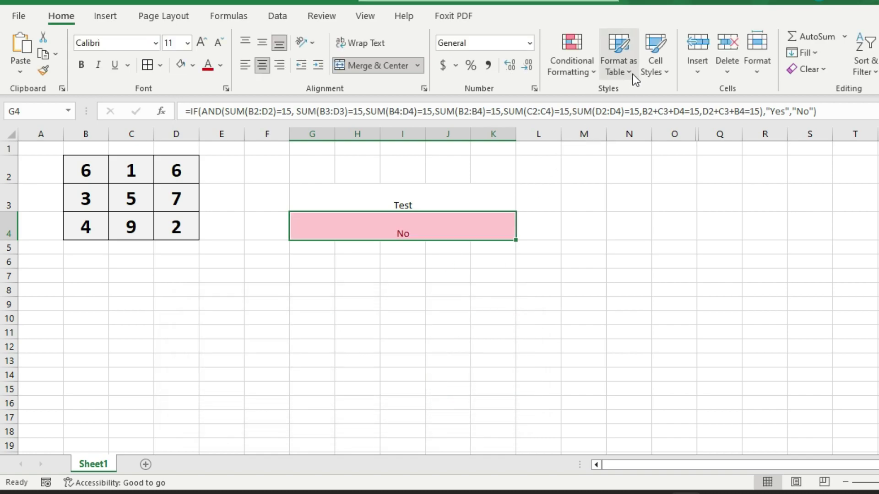
- Set up an Equal To Yes rule on G4 with a custom blue fill instead of green
{"action": "left_click", "coordinate": [586, 78]}
{"action": "mouse_move", "coordinate": [614, 101]}
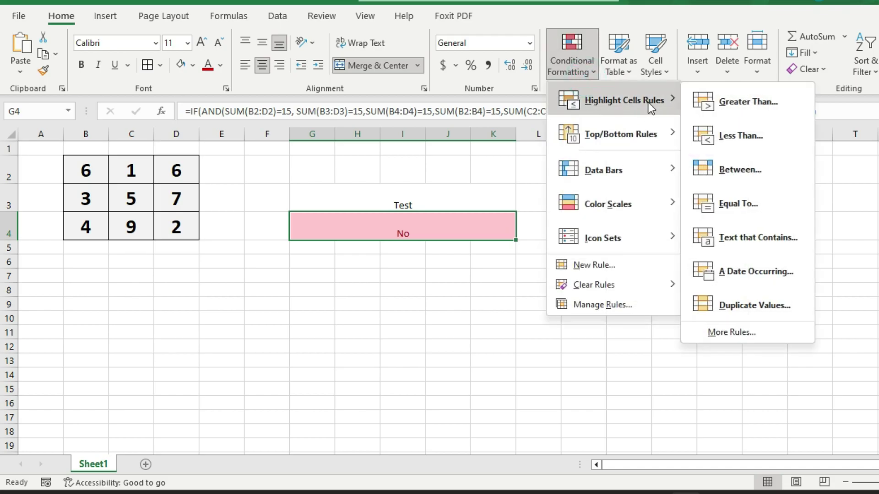
{"action": "left_click", "coordinate": [725, 194]}
{"action": "type", "text": "Yes"}
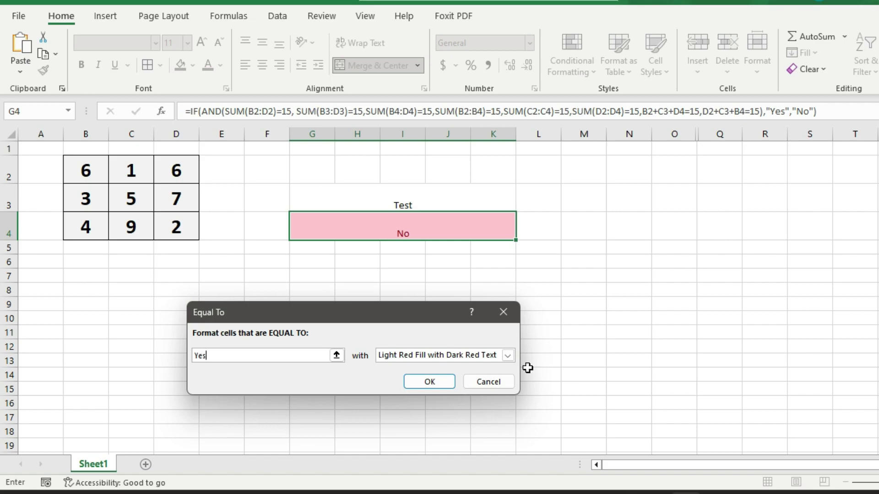
{"action": "left_click", "coordinate": [507, 356]}
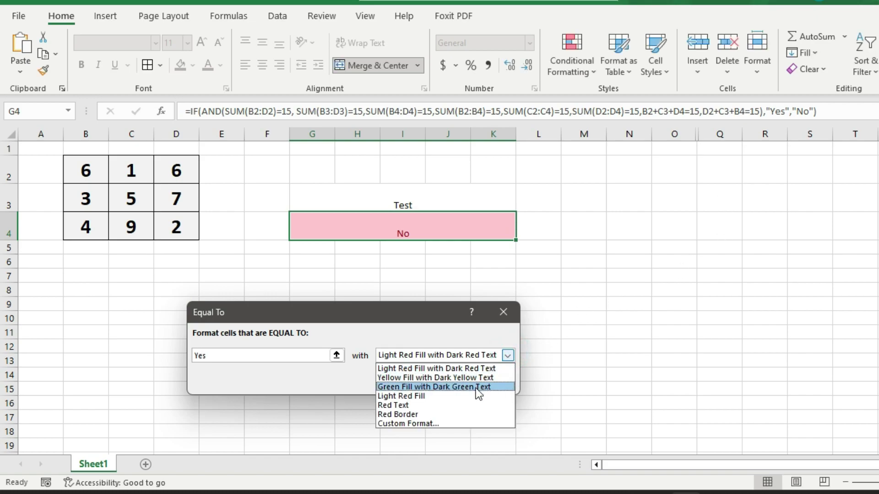
{"action": "left_click", "coordinate": [479, 389]}
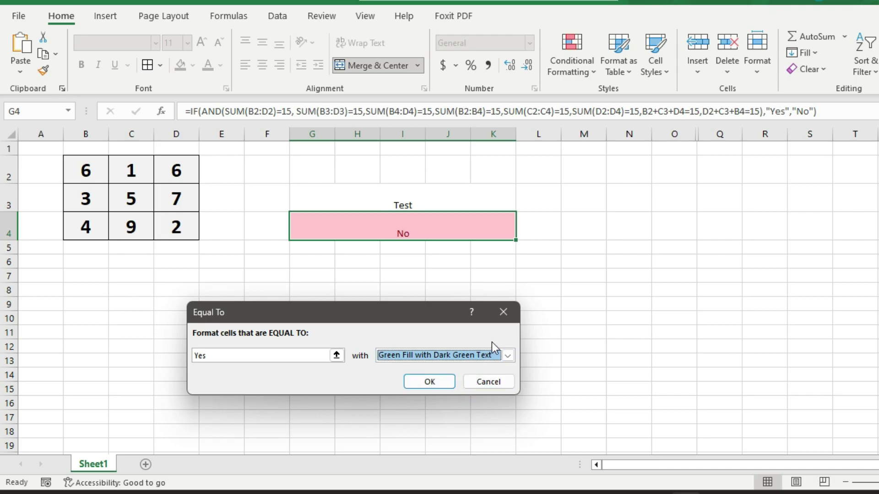
{"action": "left_click", "coordinate": [508, 356]}
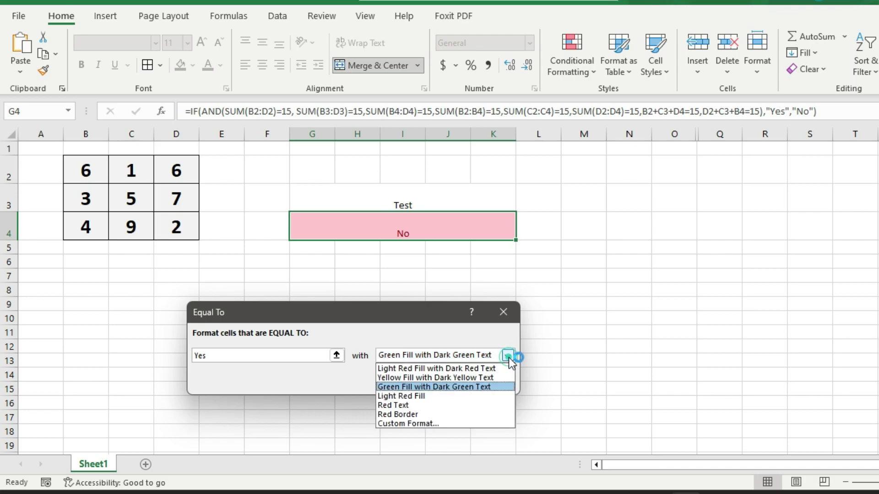
{"action": "left_click", "coordinate": [422, 424]}
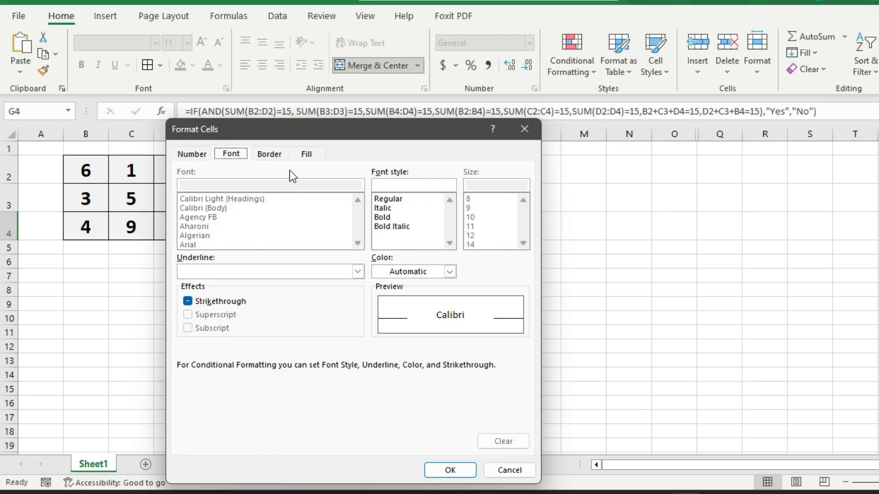
{"action": "left_click", "coordinate": [307, 156]}
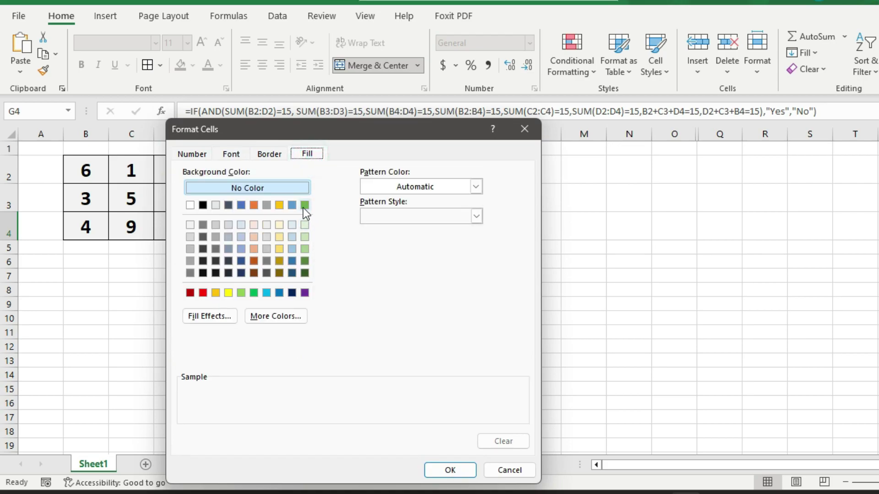
{"action": "left_click", "coordinate": [241, 207]}
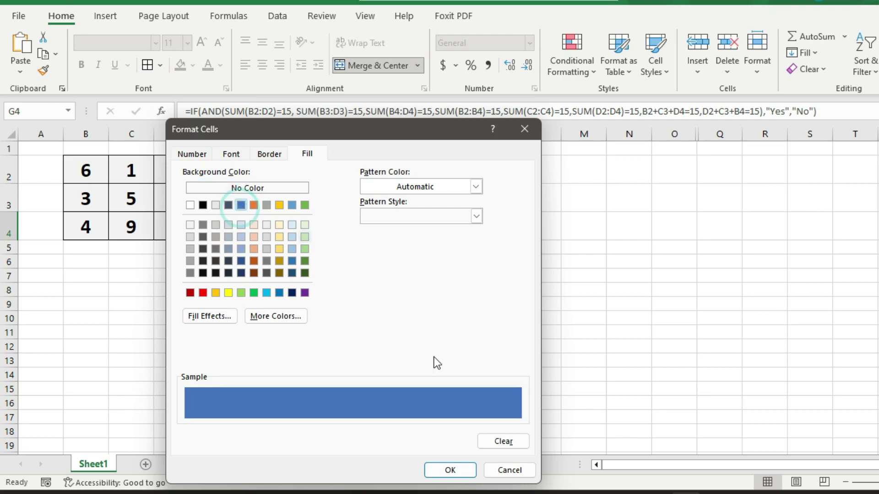
{"action": "left_click", "coordinate": [450, 471]}
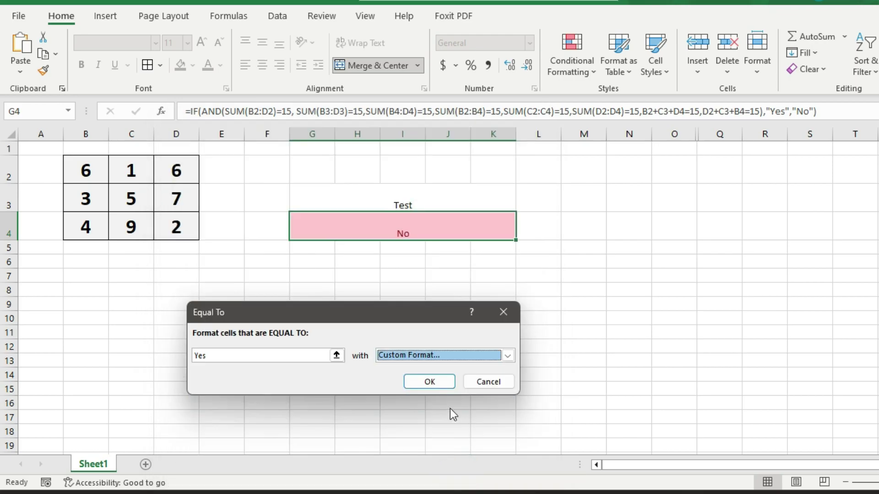